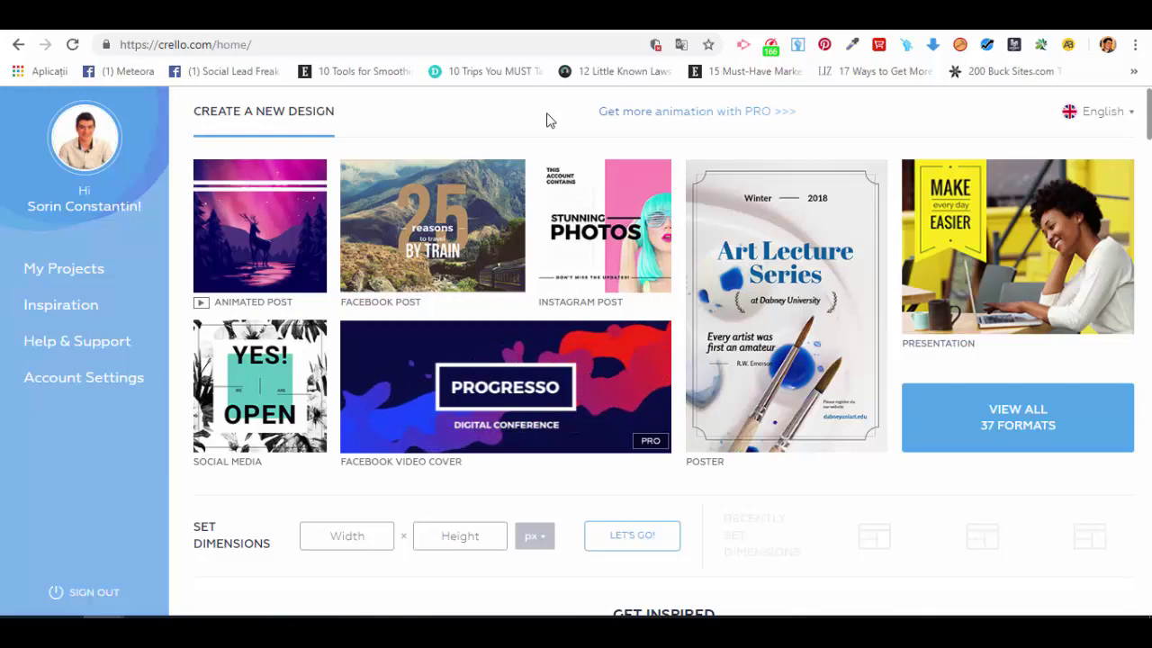
Start a Facebook post design from the free Black Friday Sale template with red triangles.
click(477, 198)
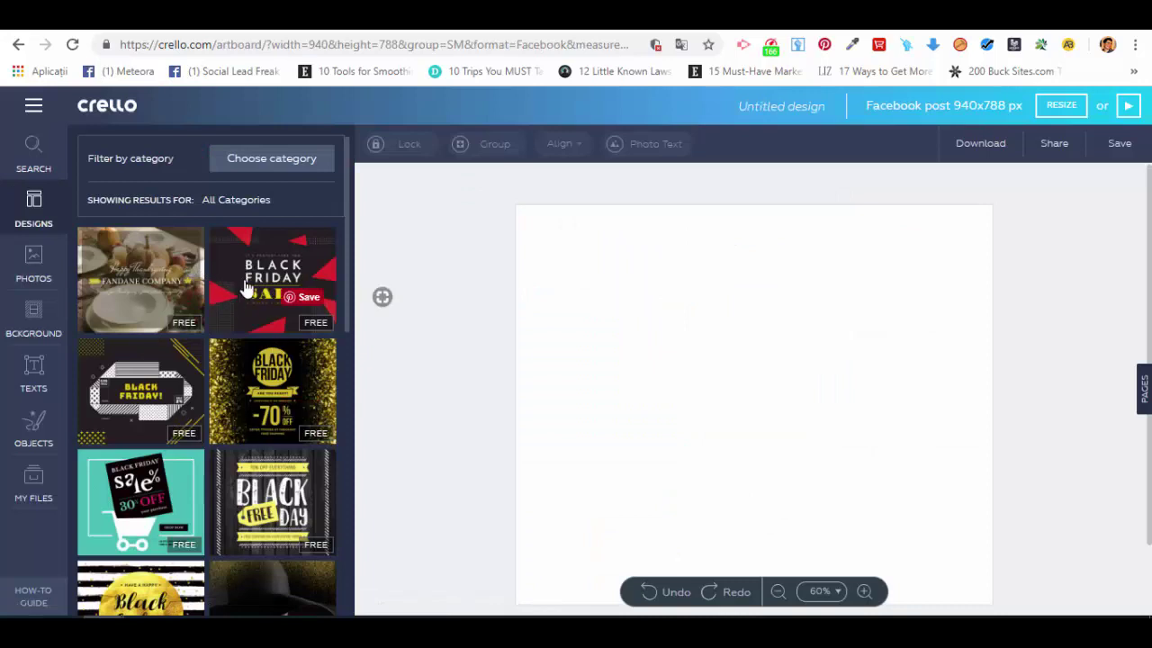
click(274, 259)
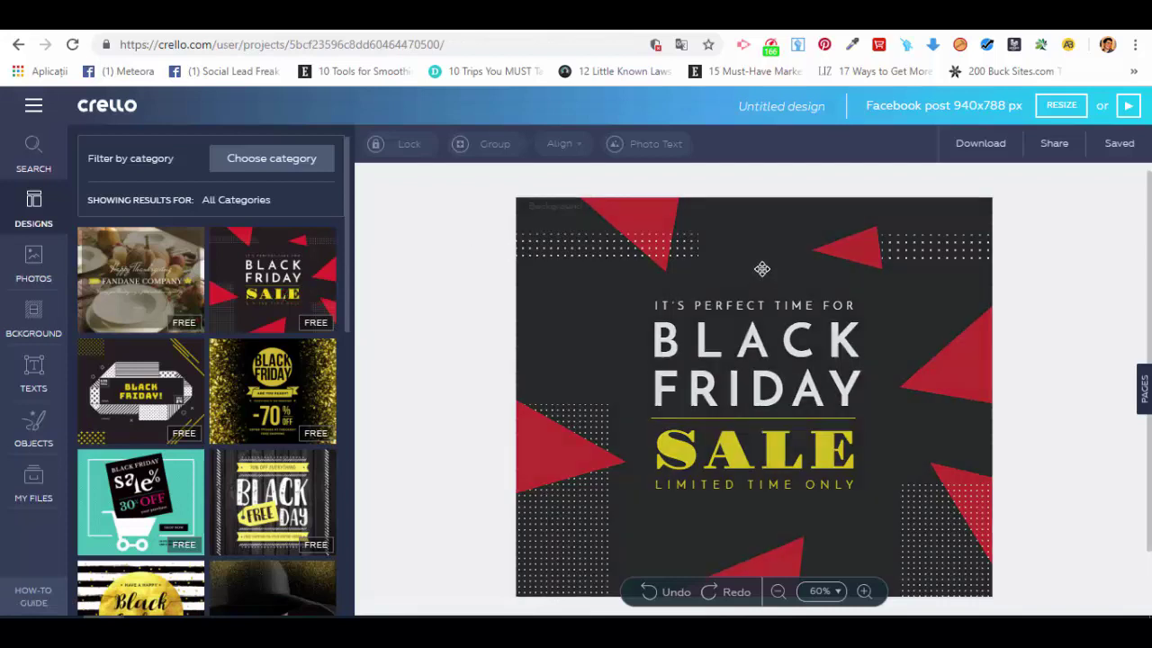
click(884, 249)
click(926, 247)
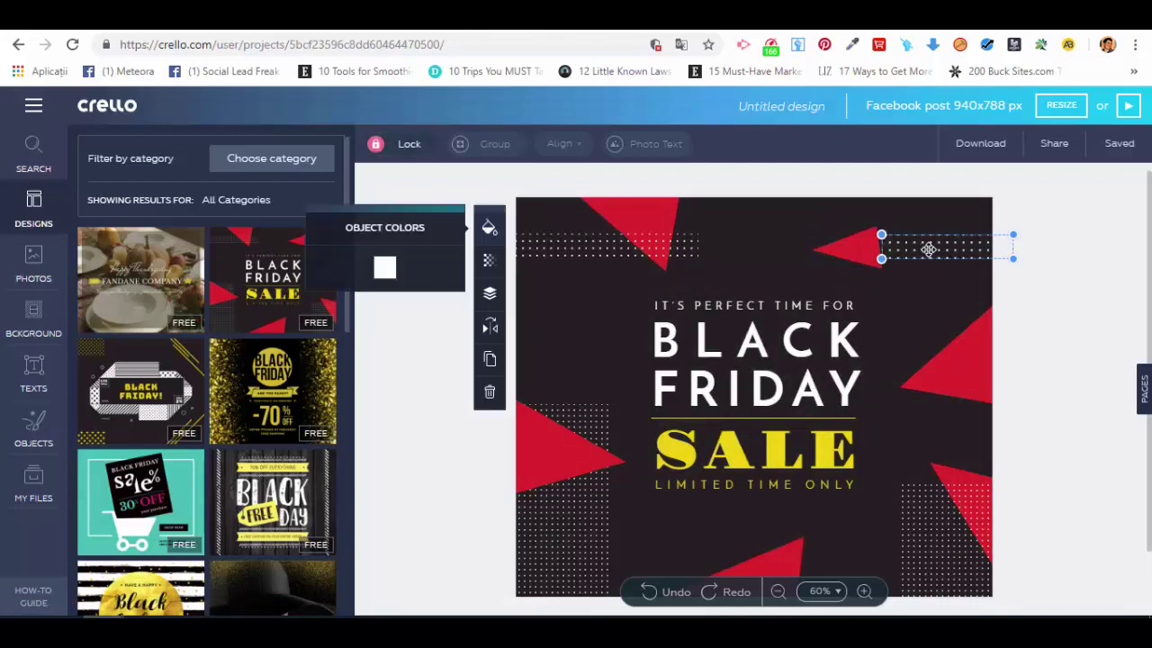
click(951, 369)
click(952, 474)
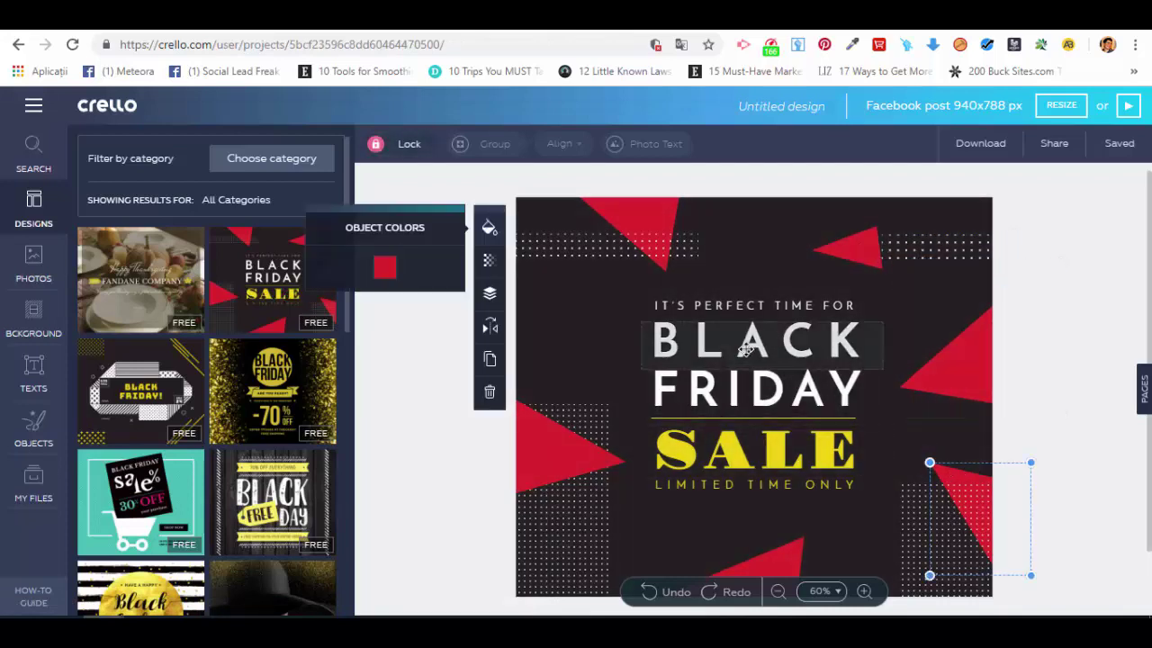
Set the font color of the "It's perfect time for" line to the yellow preset.
click(724, 305)
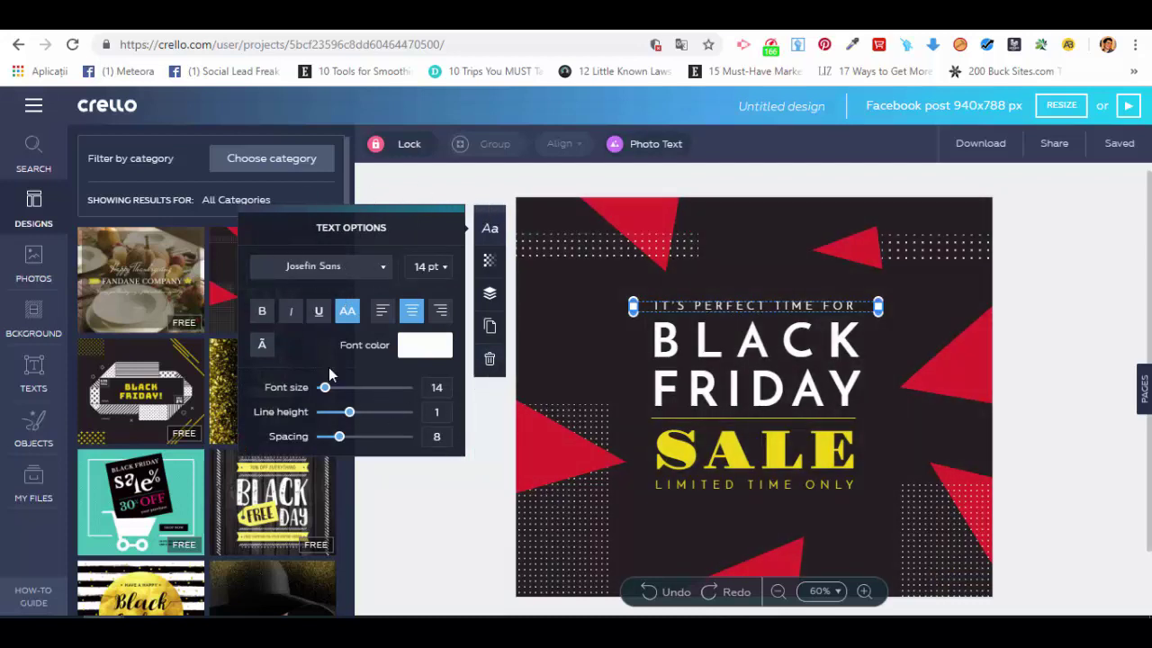
click(384, 270)
click(382, 269)
click(442, 272)
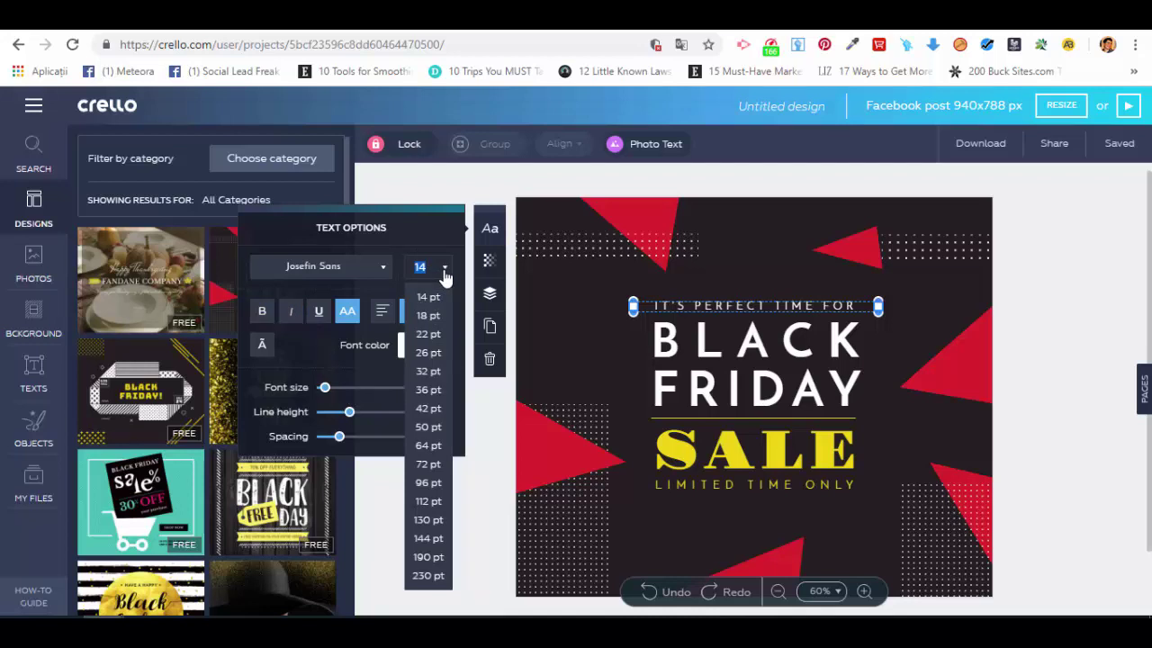
click(444, 273)
click(435, 339)
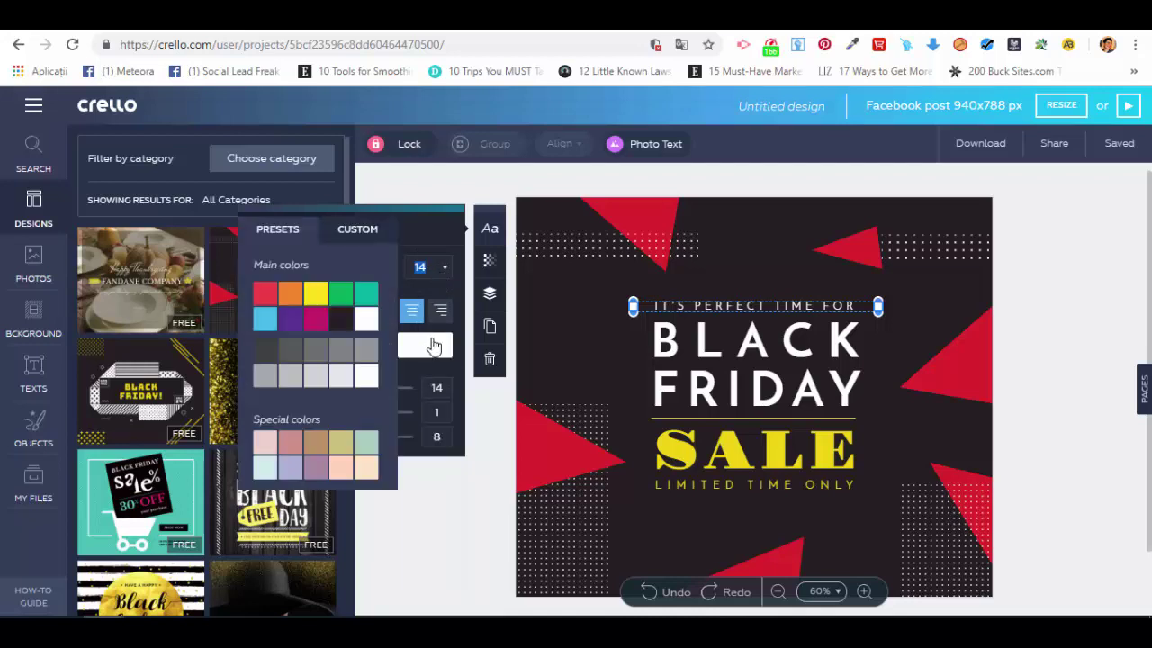
click(315, 294)
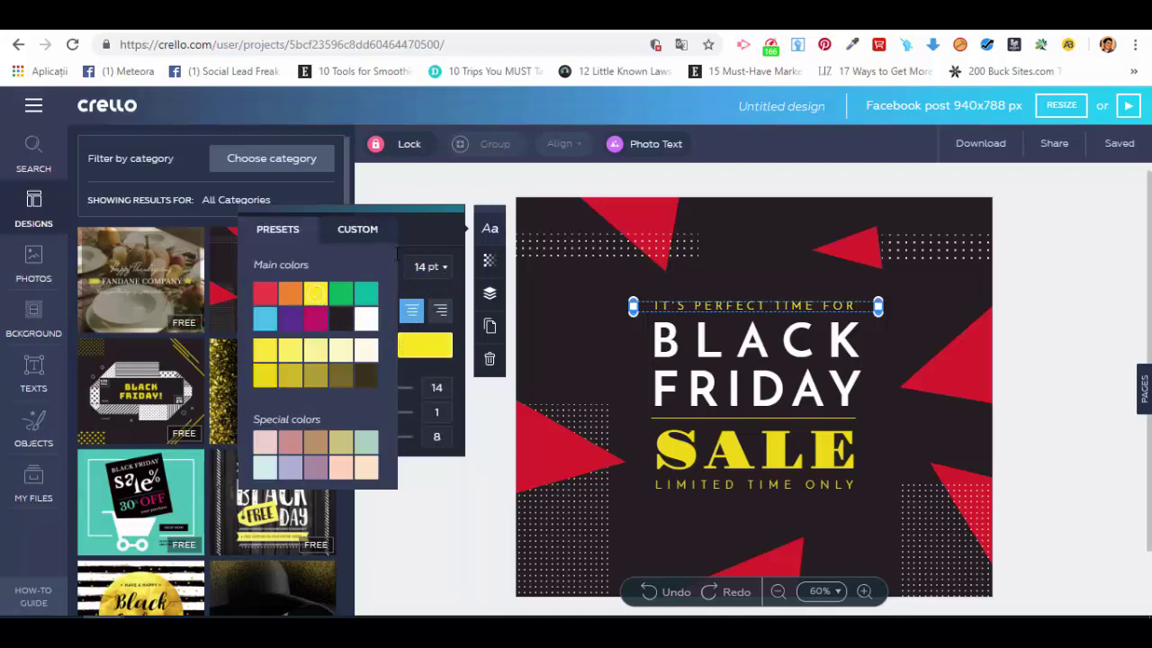
click(489, 263)
mouse_move(412, 294)
mouse_down()
mouse_move(355, 294)
mouse_move(421, 309)
mouse_up()
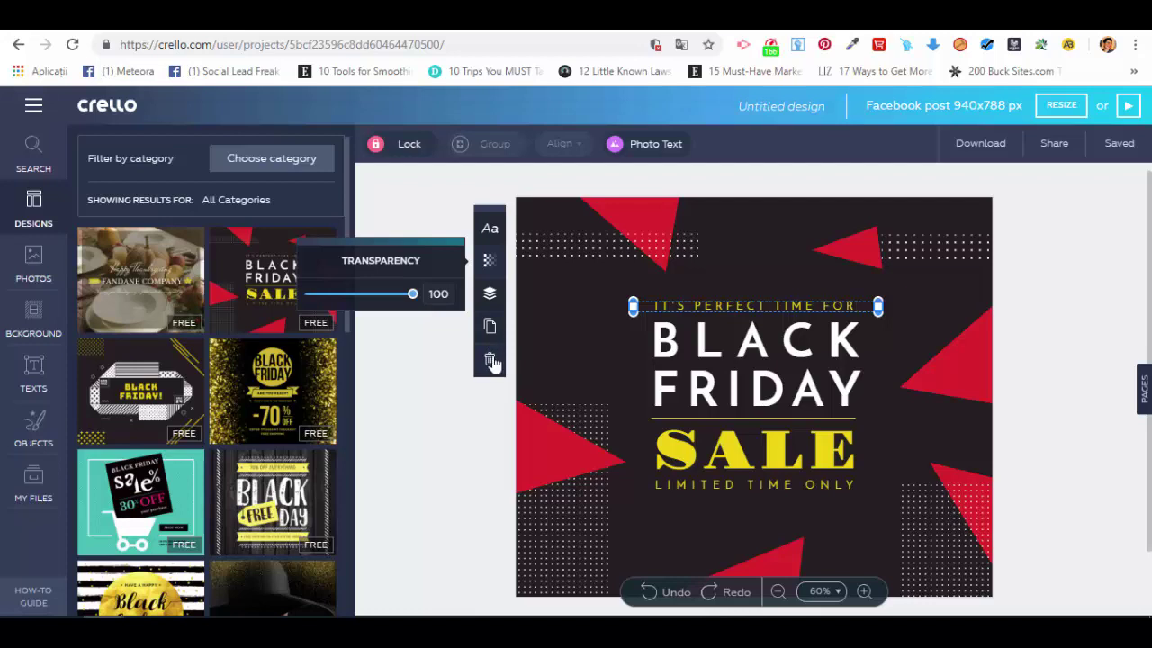
click(415, 339)
Flip the small red triangle above the Black Friday heading horizontally and flip it back.
click(844, 254)
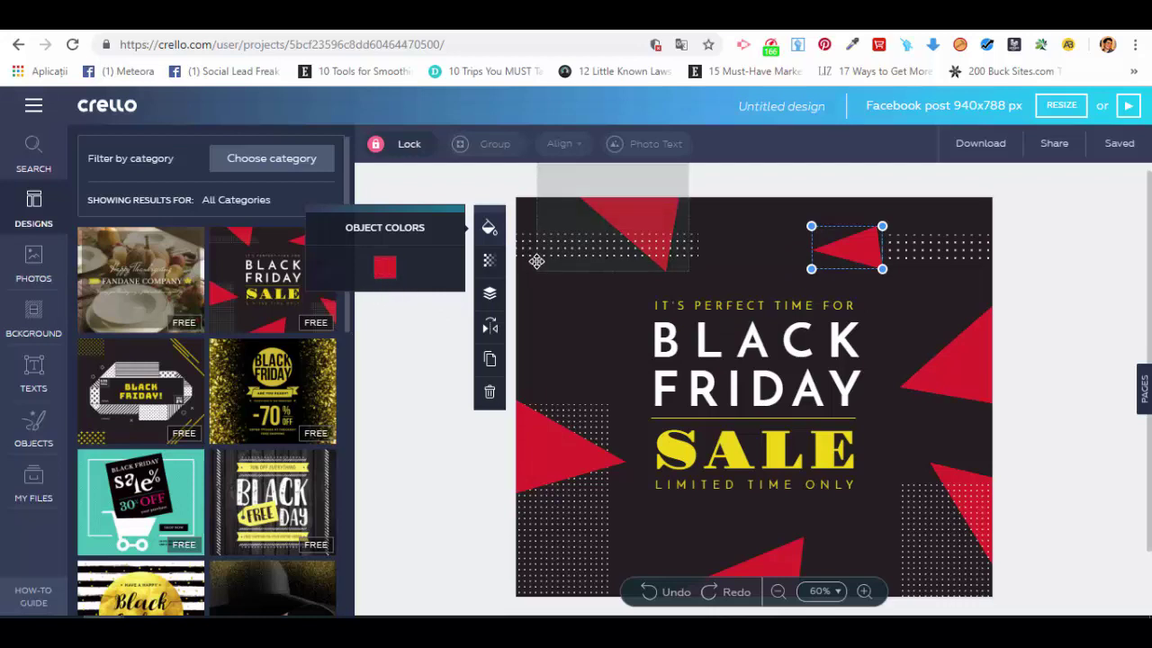
click(489, 260)
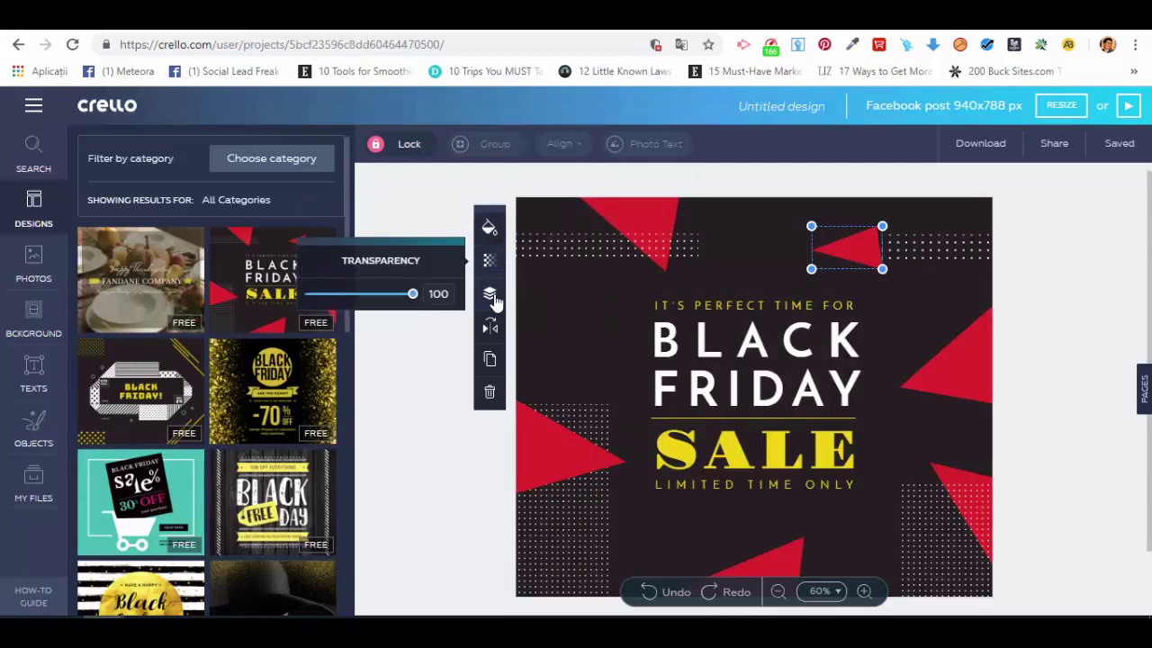
click(491, 299)
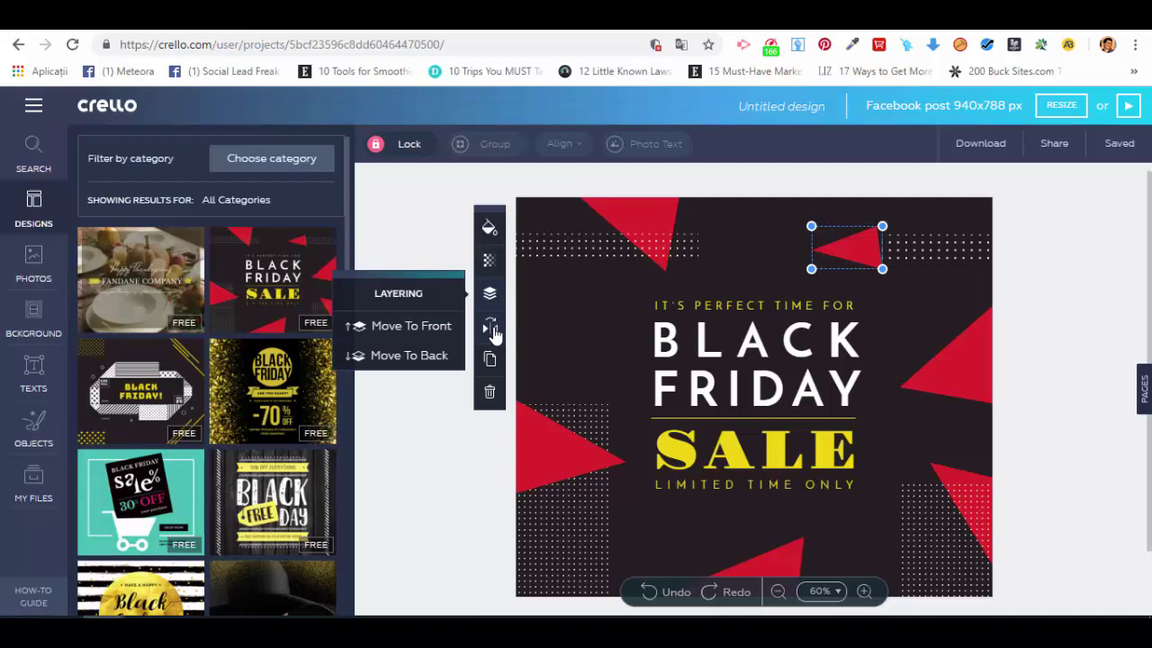
click(493, 330)
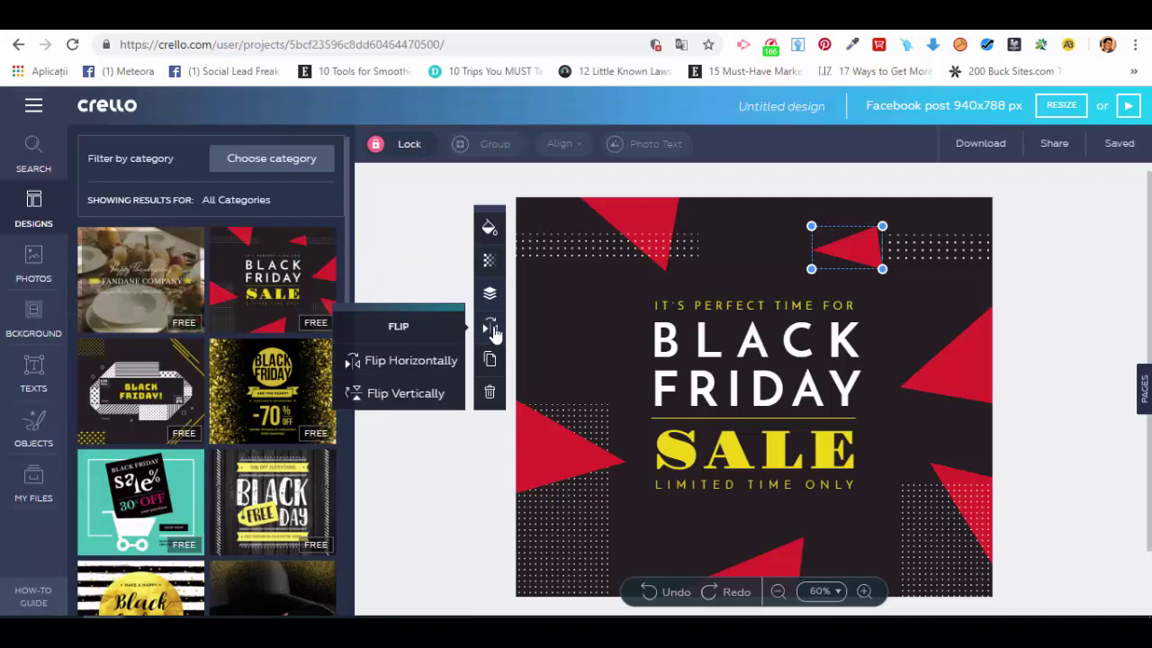
click(377, 361)
click(377, 360)
Change the design's background color to the dark gray preset.
click(573, 336)
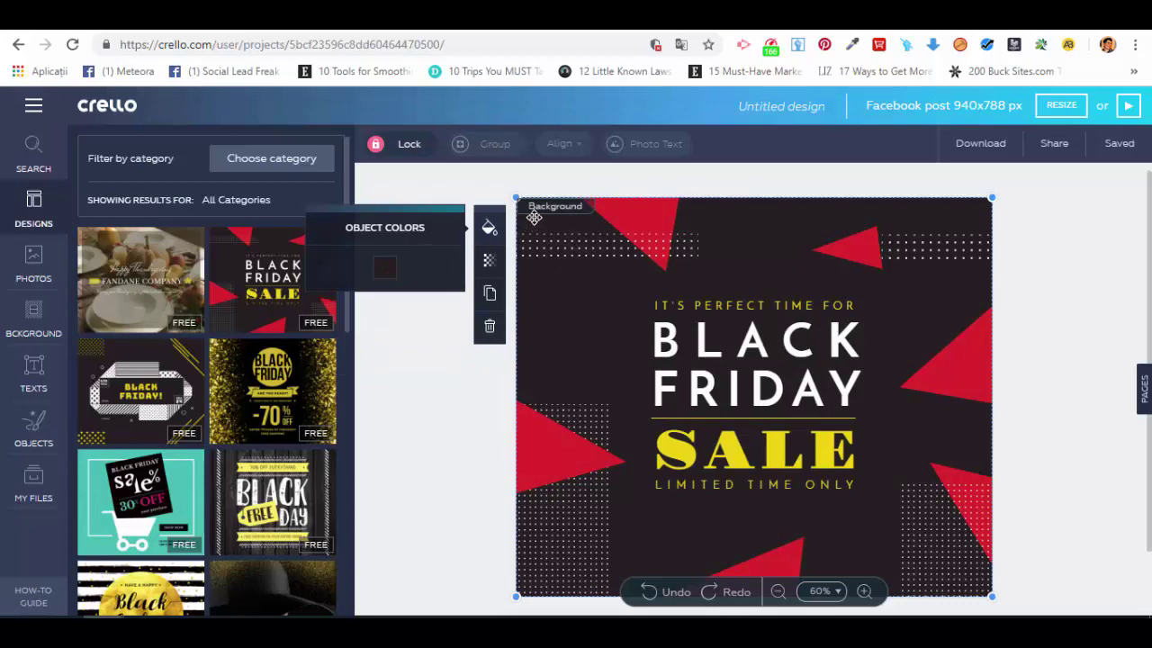
click(385, 267)
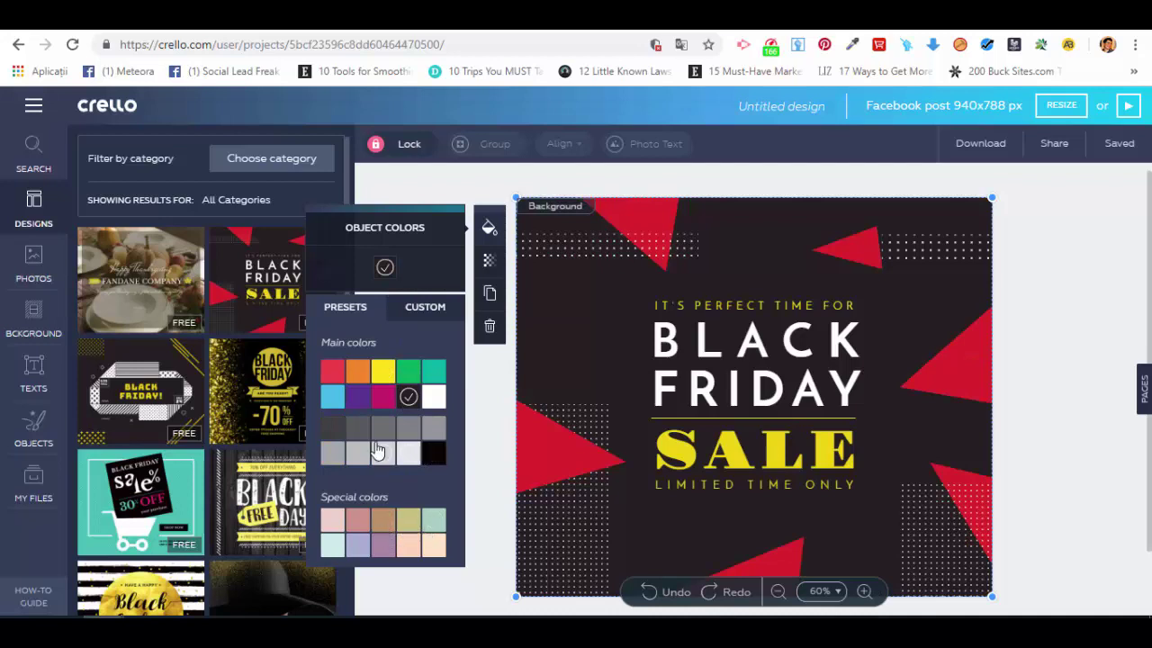
click(334, 433)
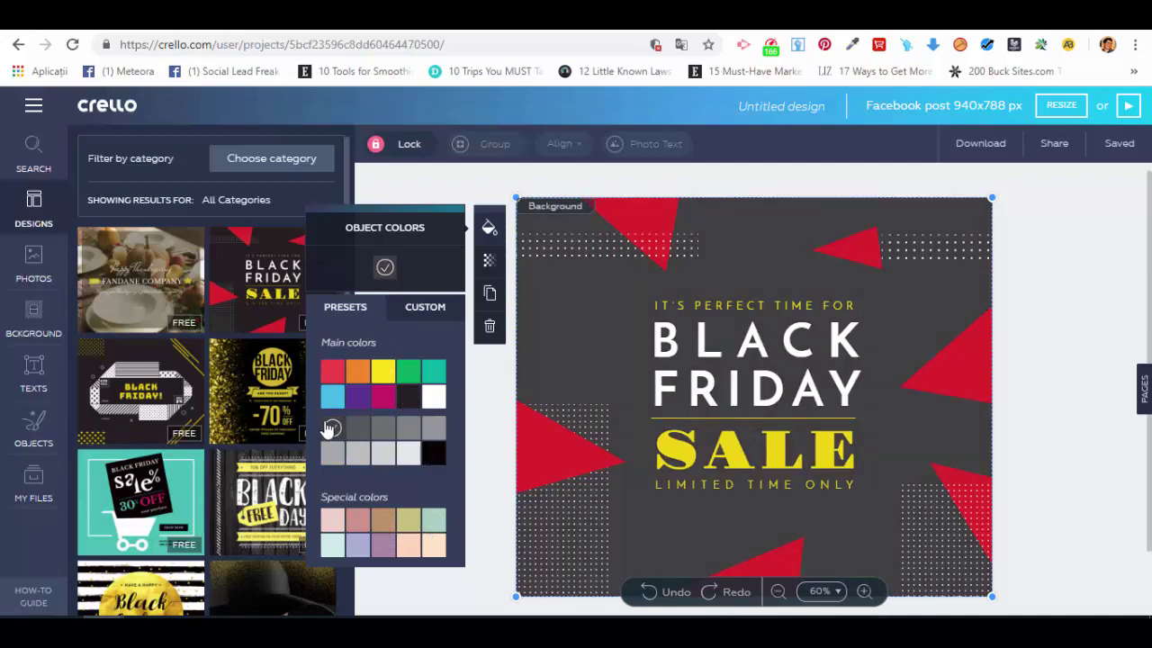
click(438, 183)
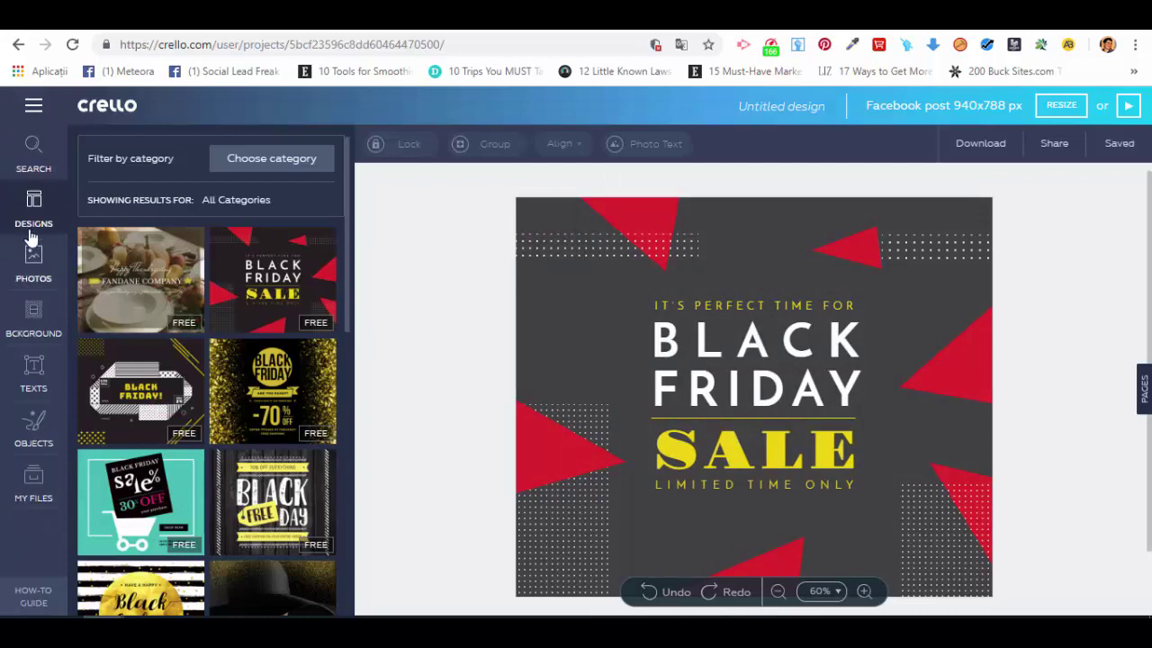
Add the free mountain valley photo to the design and shift it slightly up and to the left.
click(36, 260)
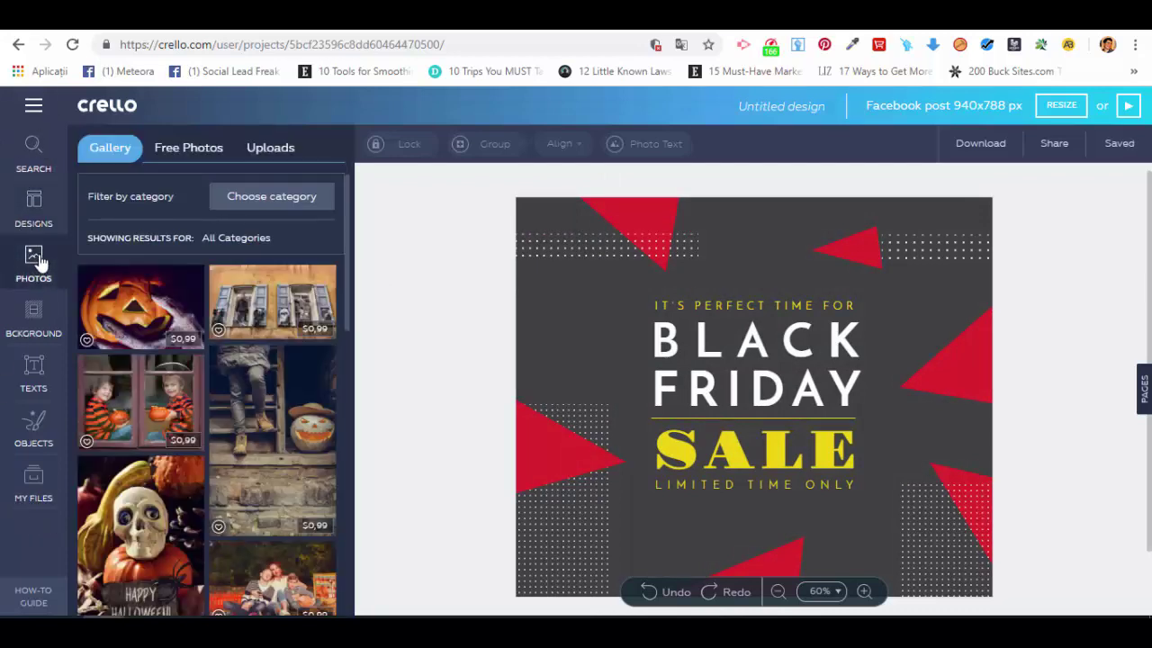
click(187, 155)
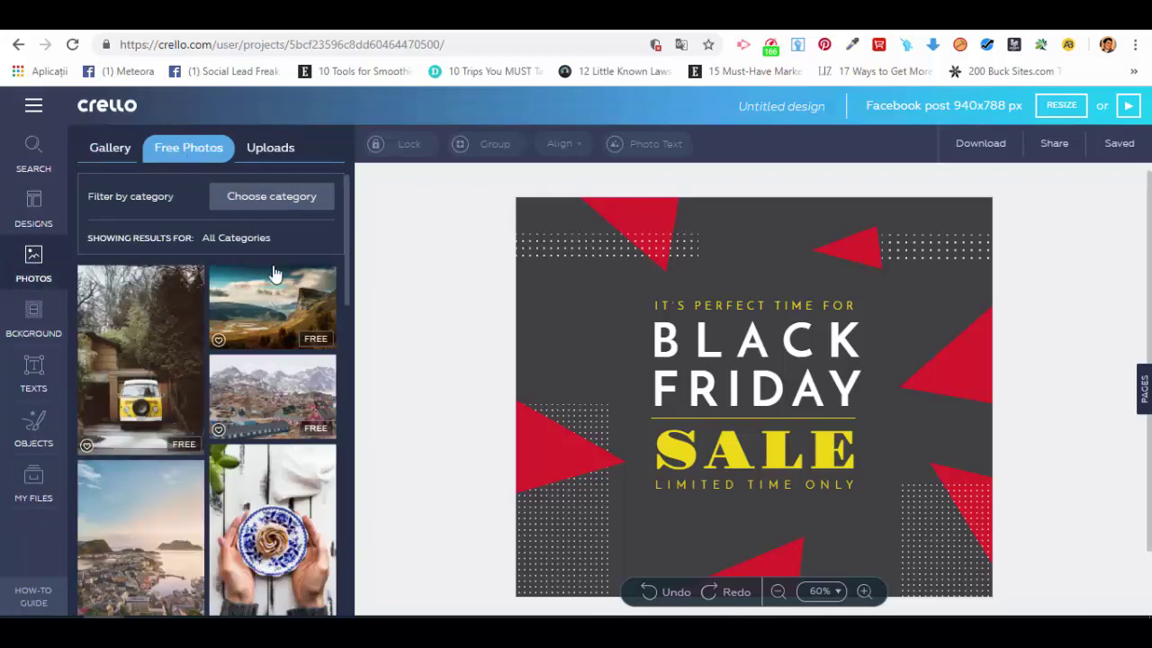
click(276, 315)
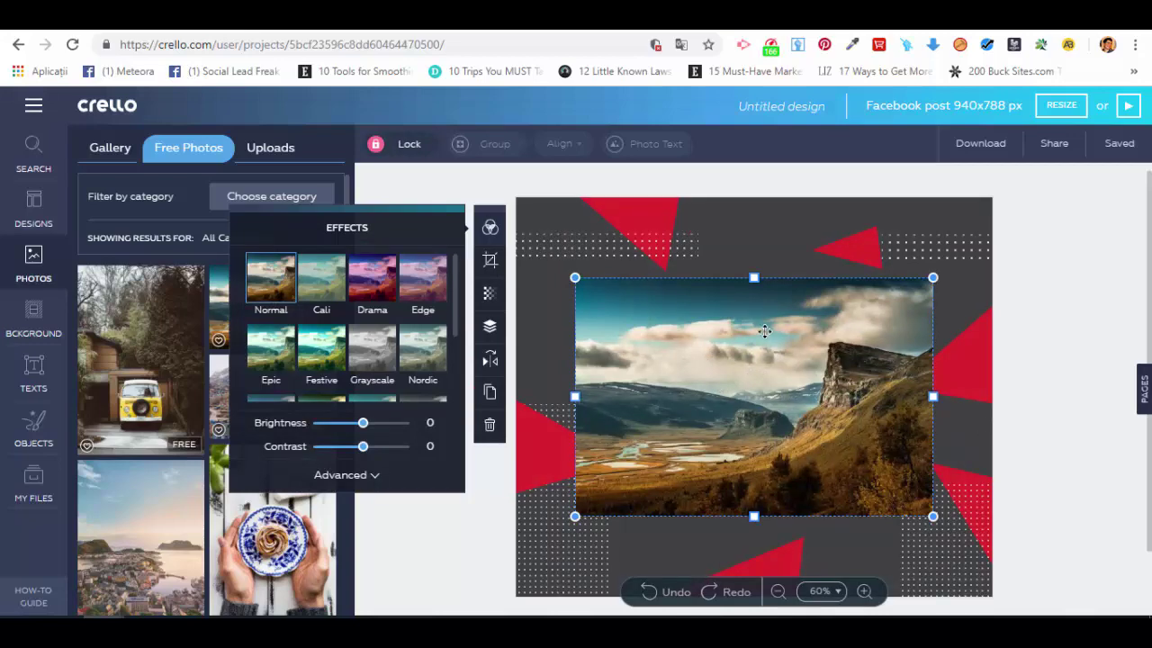
drag(722, 339, 754, 366)
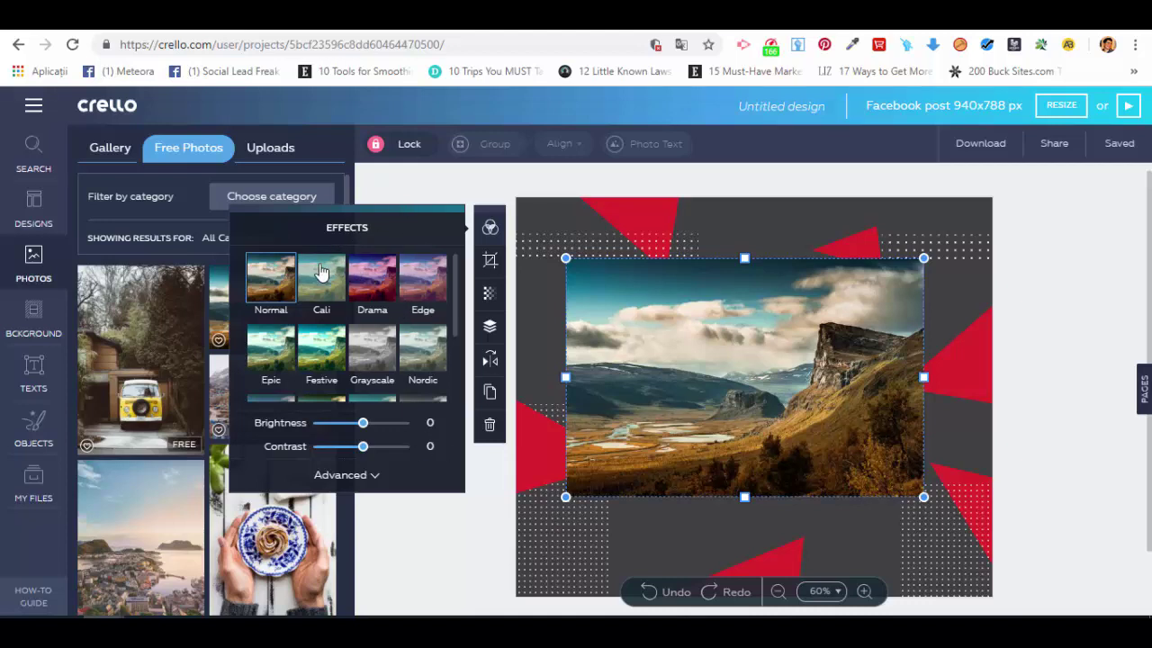
Try the Drama effect on the landscape photo and restore the Normal effect.
click(373, 281)
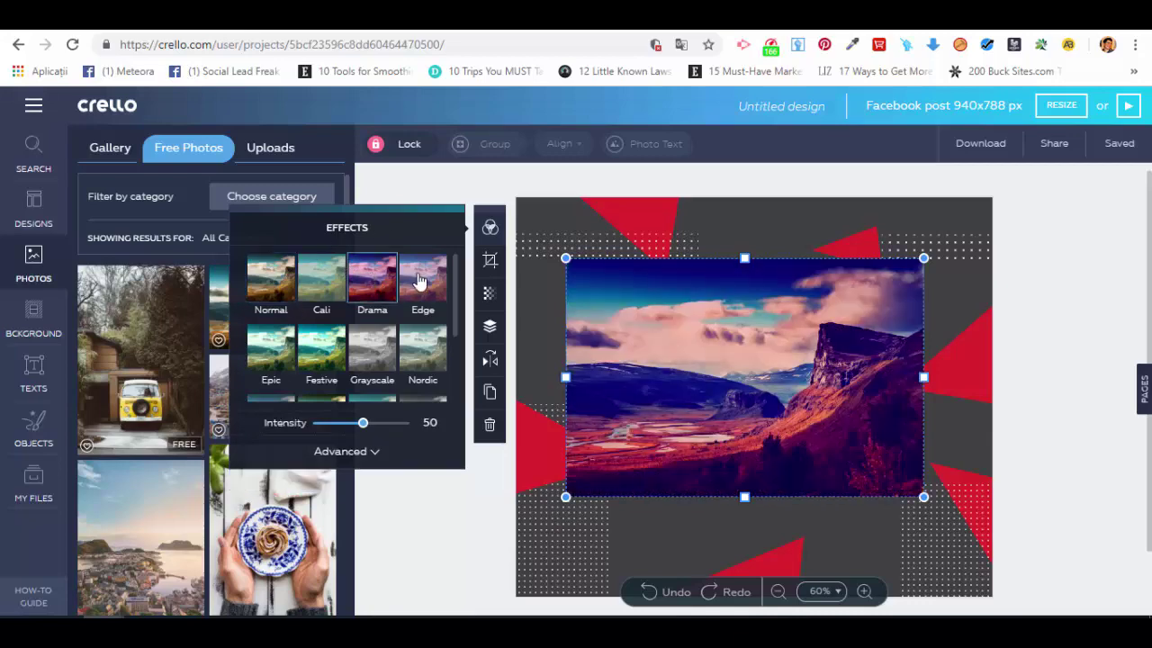
click(270, 283)
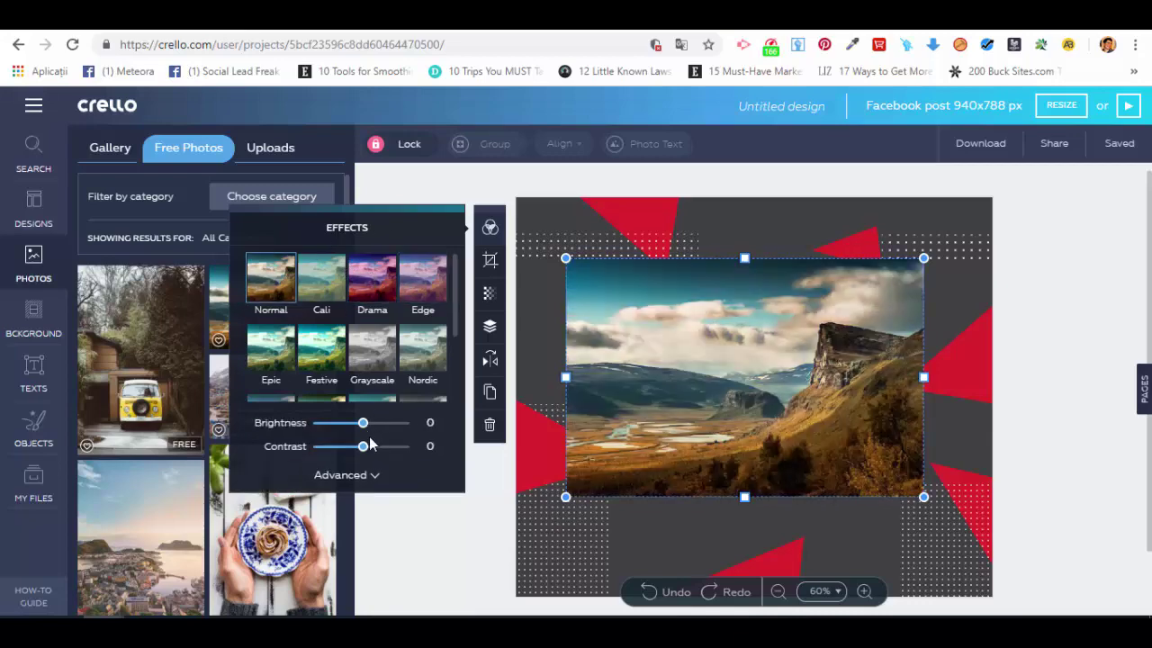
Set the landscape photo's brightness to -2 and apply a strong vignette.
click(371, 477)
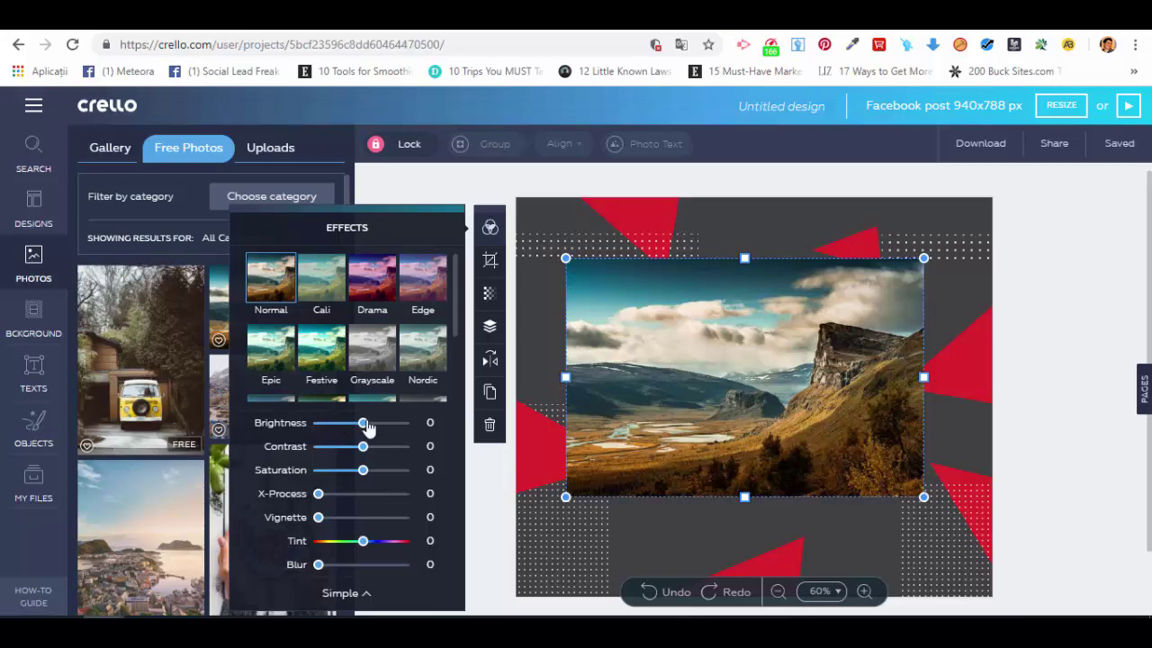
mouse_move(364, 428)
mouse_down()
mouse_move(386, 432)
mouse_move(365, 433)
mouse_move(366, 450)
mouse_move(378, 450)
mouse_move(363, 450)
mouse_up()
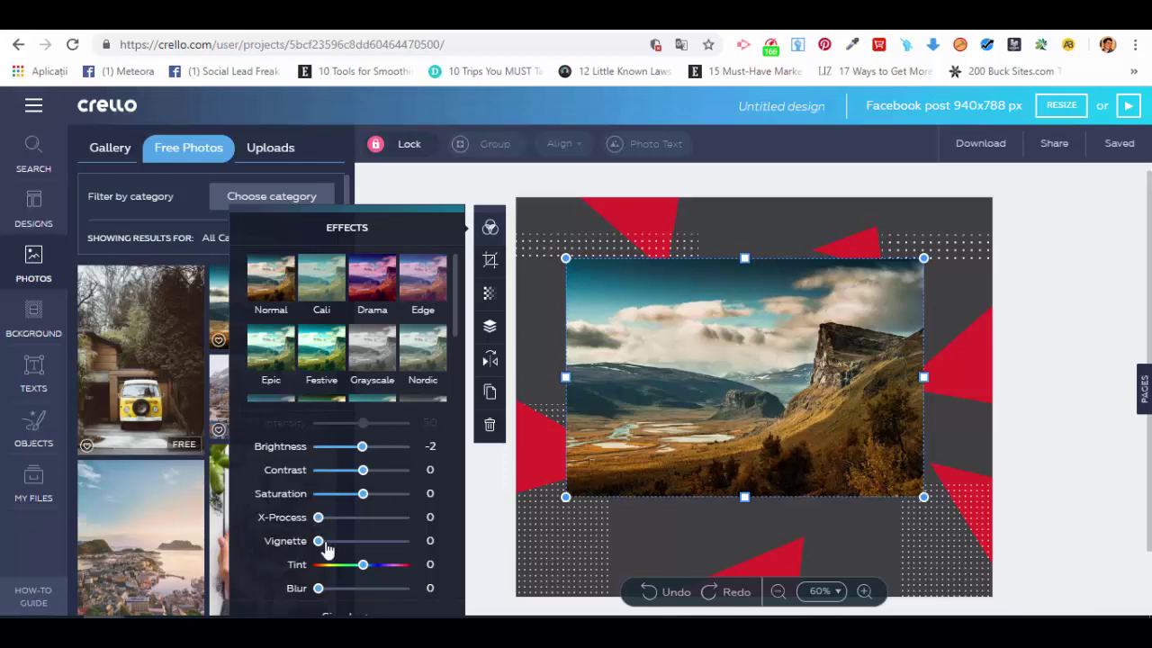
drag(326, 550, 402, 543)
click(486, 490)
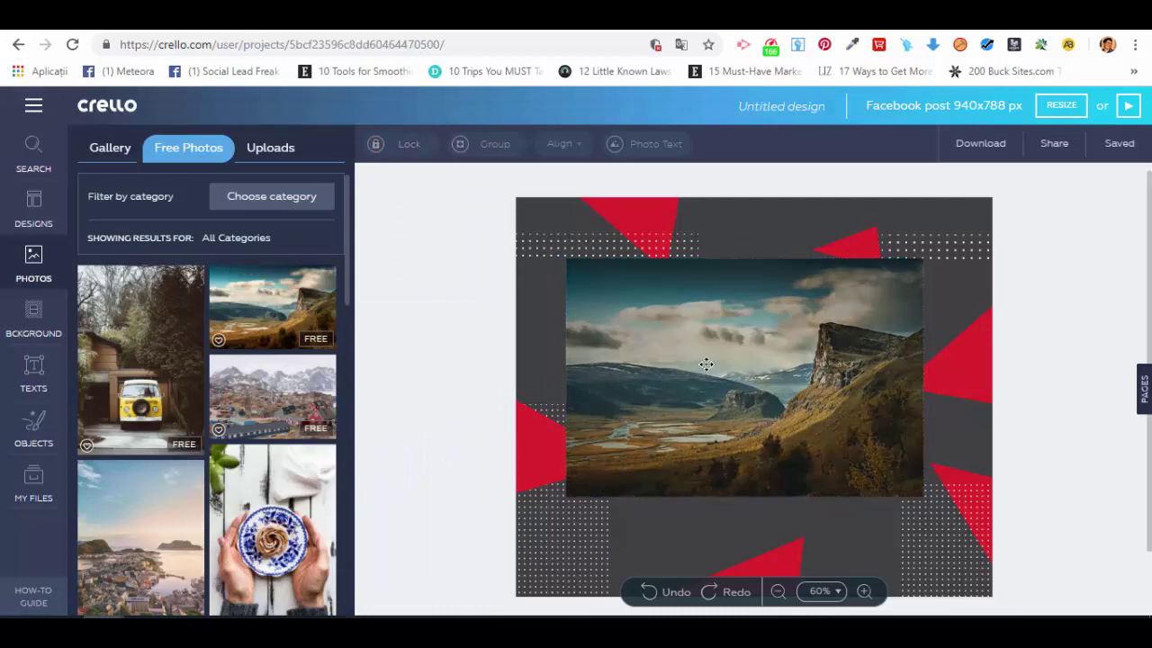
Shrink the landscape photo from its upper-left corner and delete it from the design.
click(706, 364)
drag(562, 251, 619, 294)
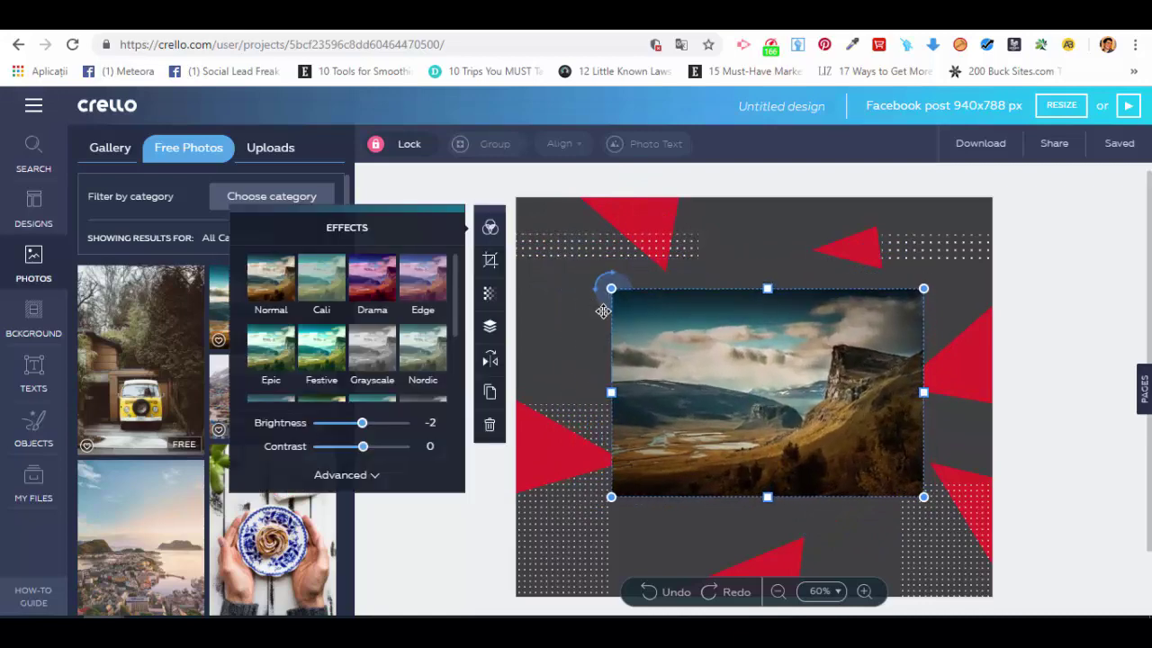
click(489, 426)
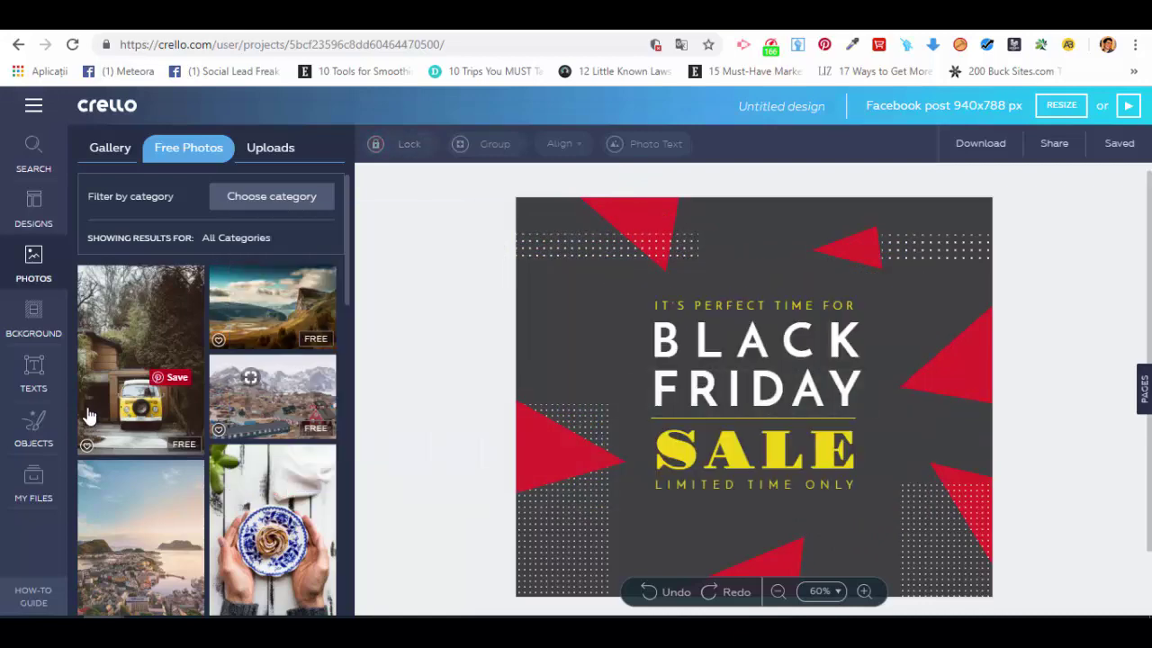
click(32, 322)
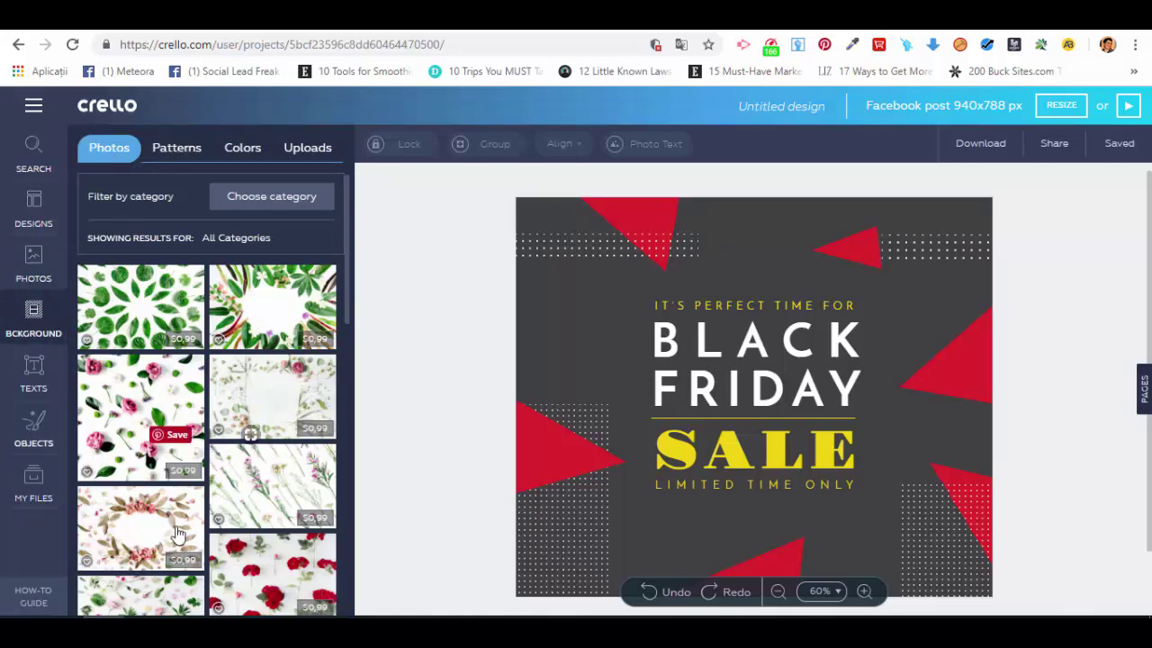
click(178, 151)
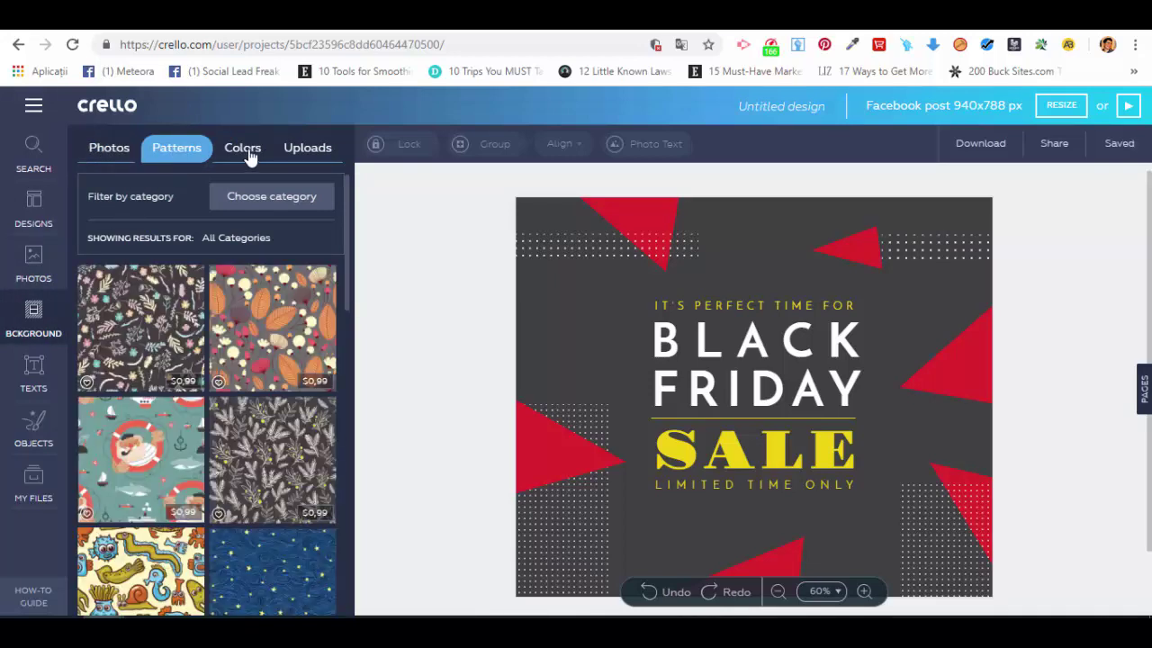
click(247, 151)
click(308, 153)
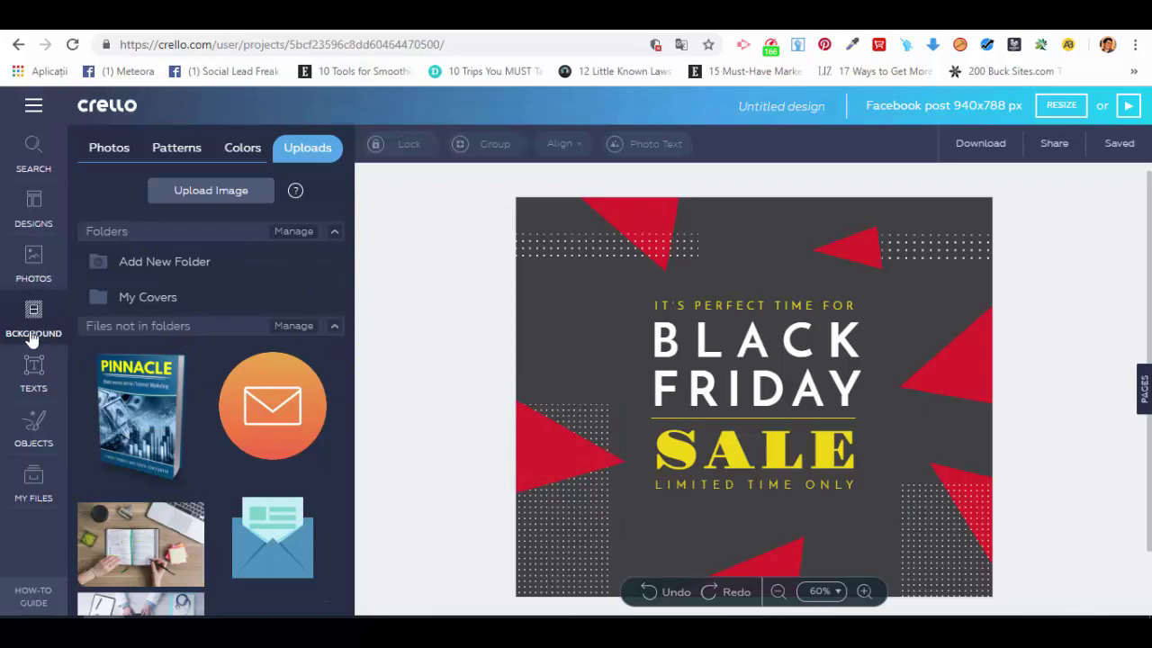
Add a heading text box with its default text across the middle of the design.
click(29, 371)
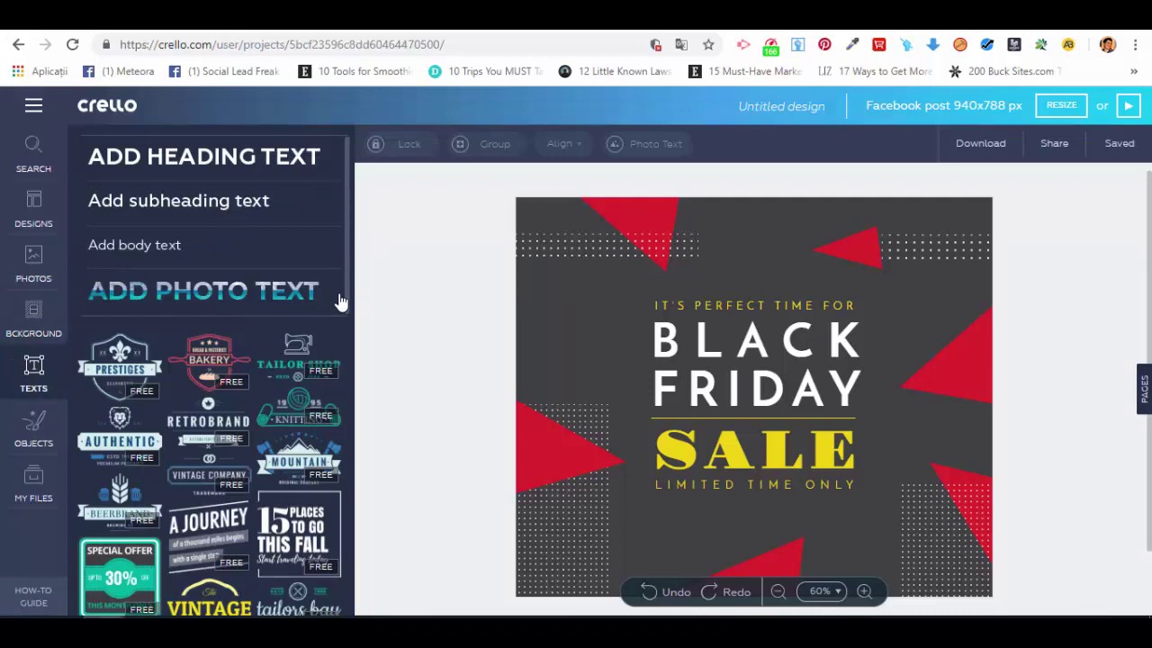
drag(657, 231, 753, 376)
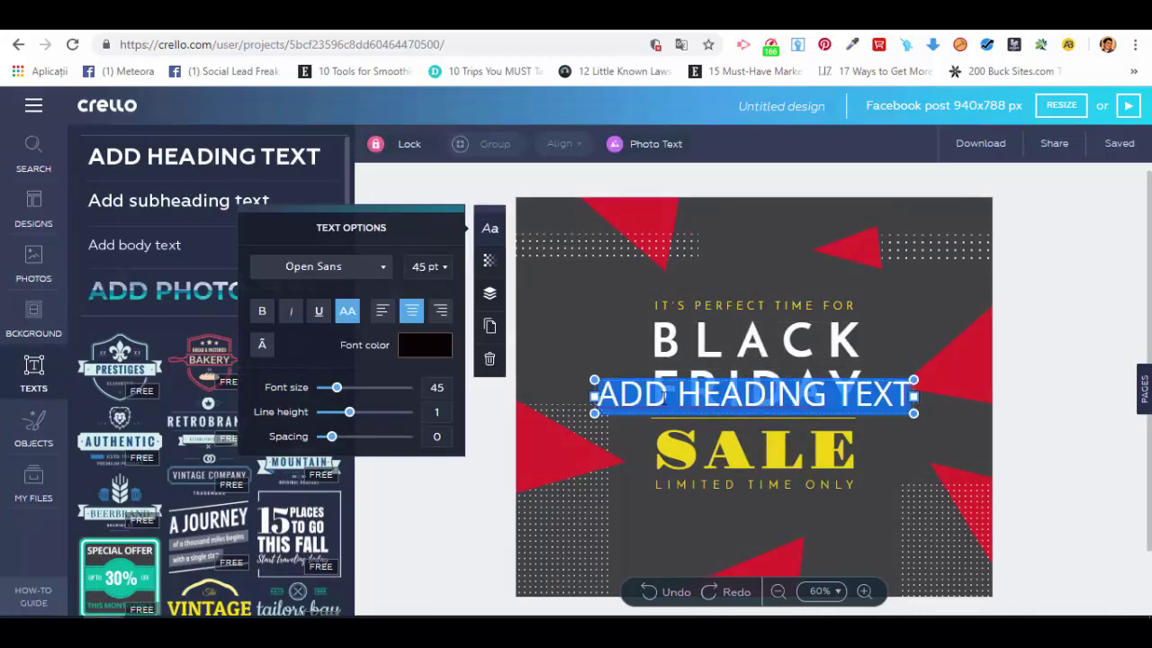
click(450, 185)
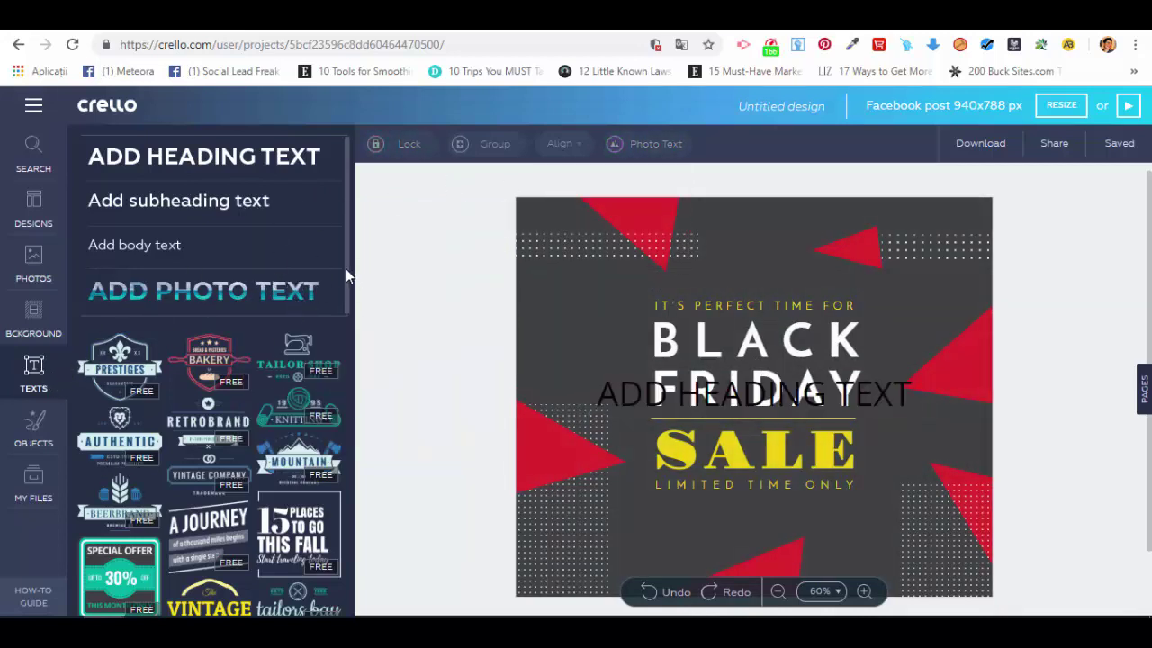
Add the free yellow Vintage text badge to the design.
drag(349, 276, 333, 387)
click(225, 285)
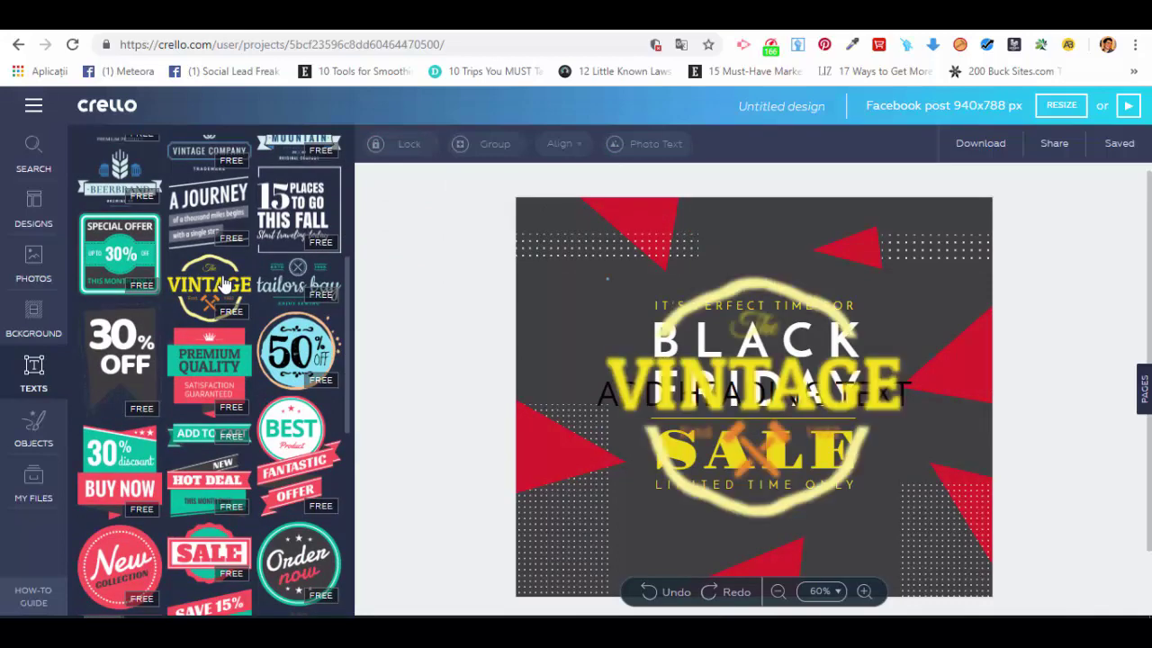
Move the Vintage badge slightly up and delete it, along with the default heading text box.
drag(792, 307, 761, 257)
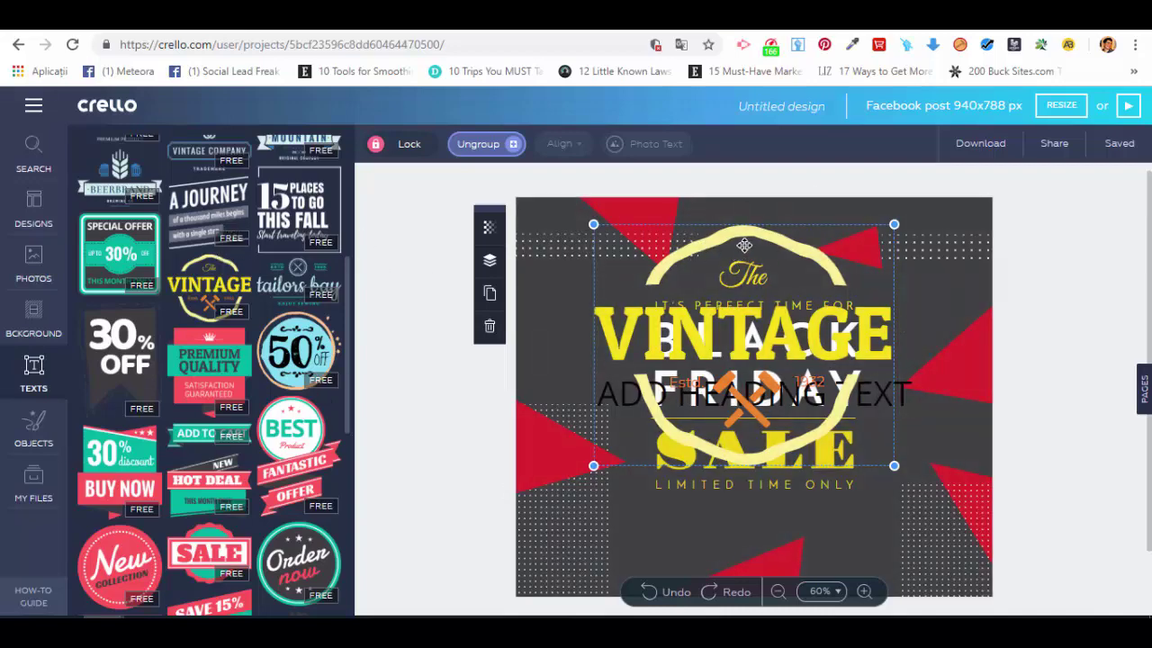
key(Delete)
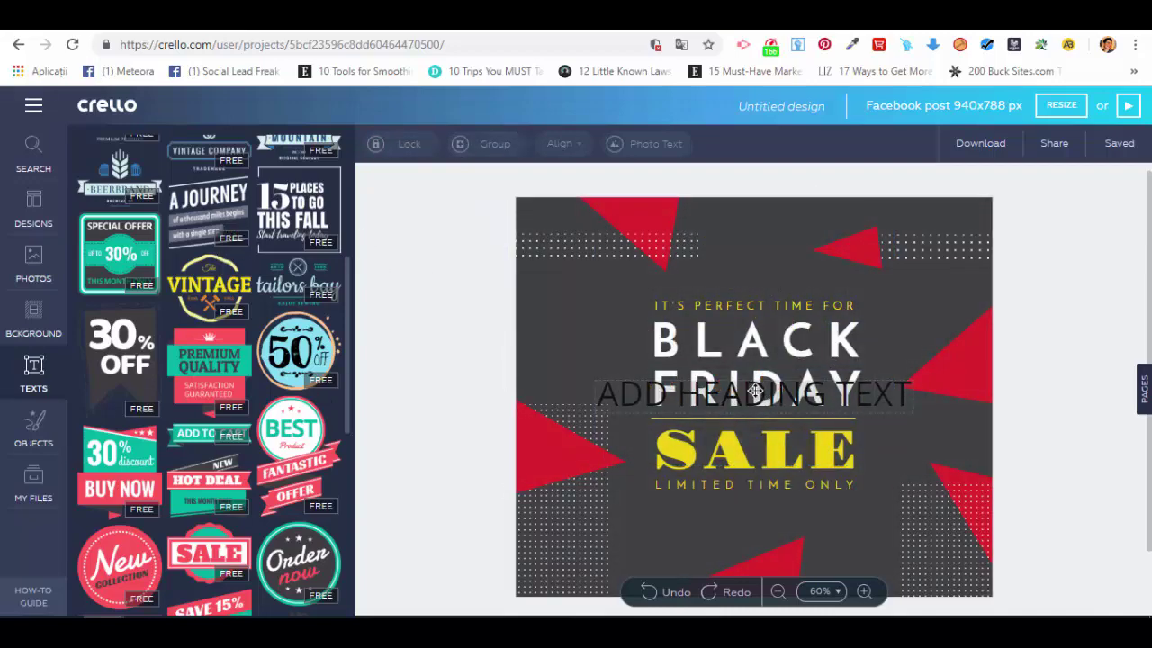
click(759, 382)
key(Delete)
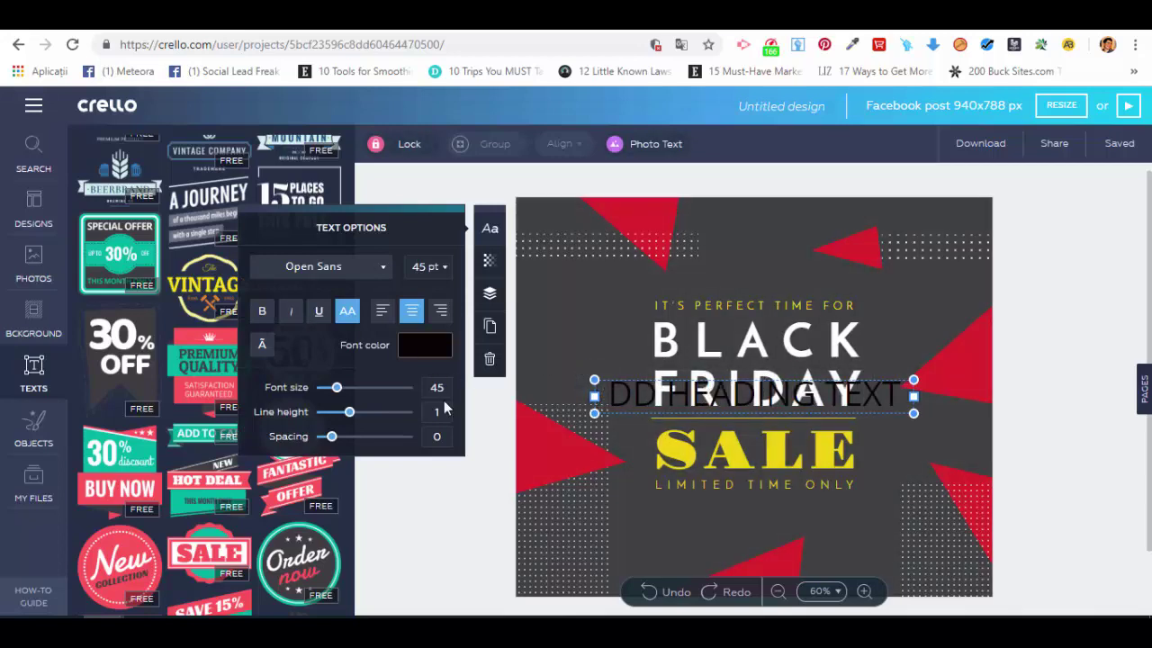
click(489, 360)
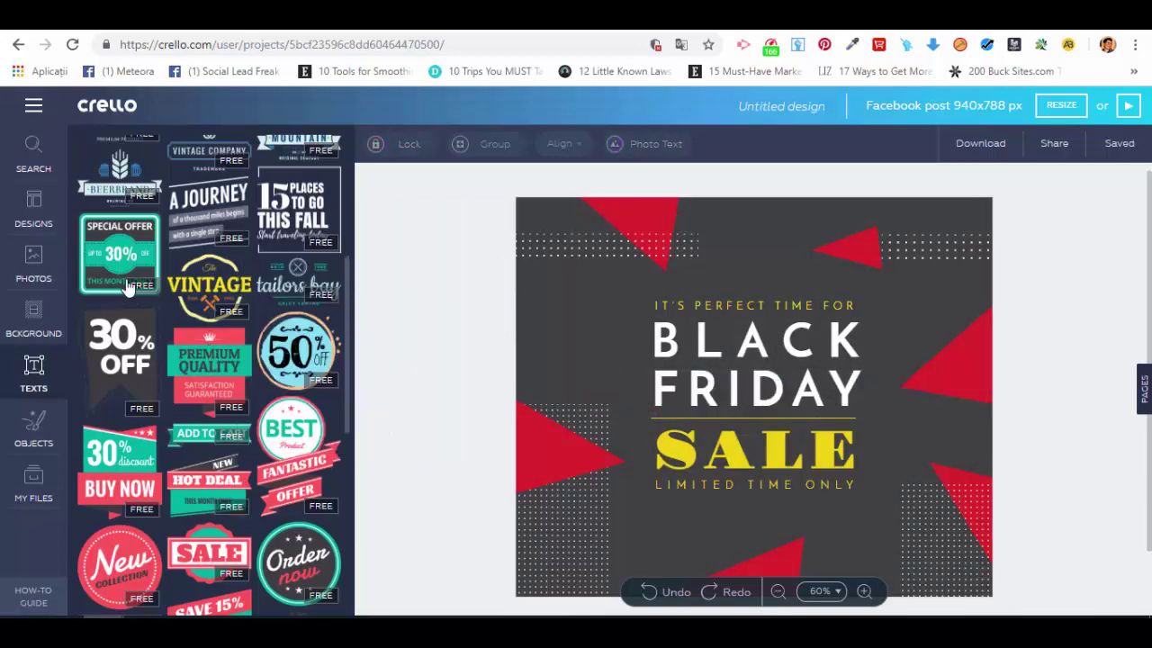
Add the free 30% OFF text badge and move it to the upper-left corner of the design.
click(133, 360)
drag(759, 358, 607, 253)
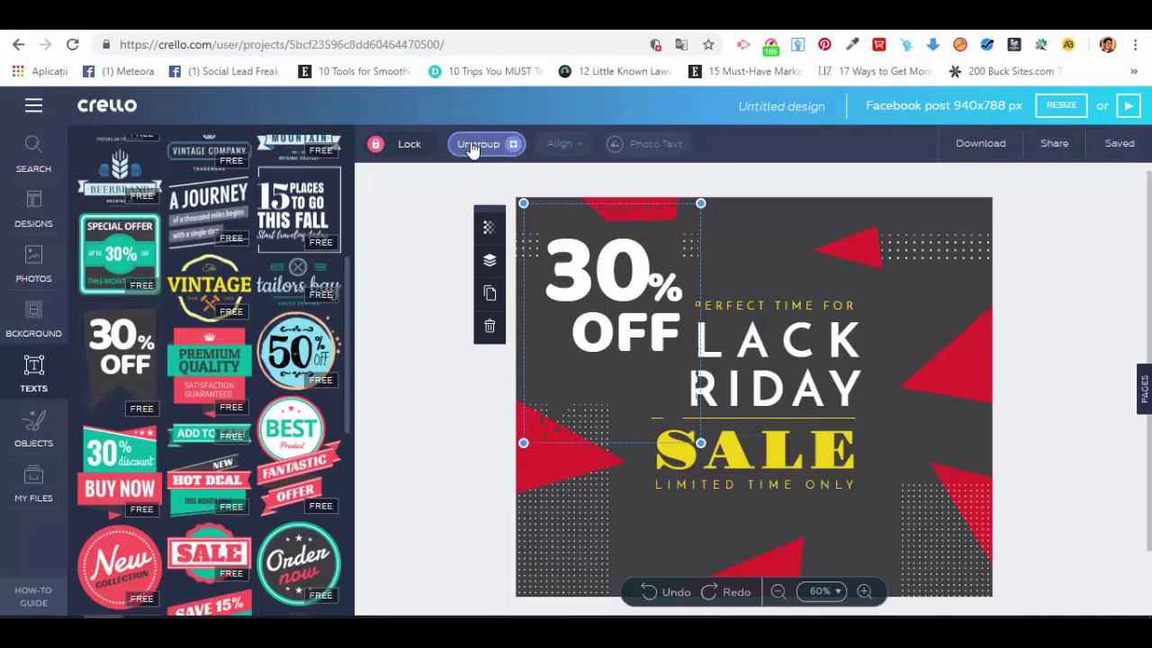
Ungroup and regroup the elements of the 30% OFF badge, and delete it from the design.
click(514, 145)
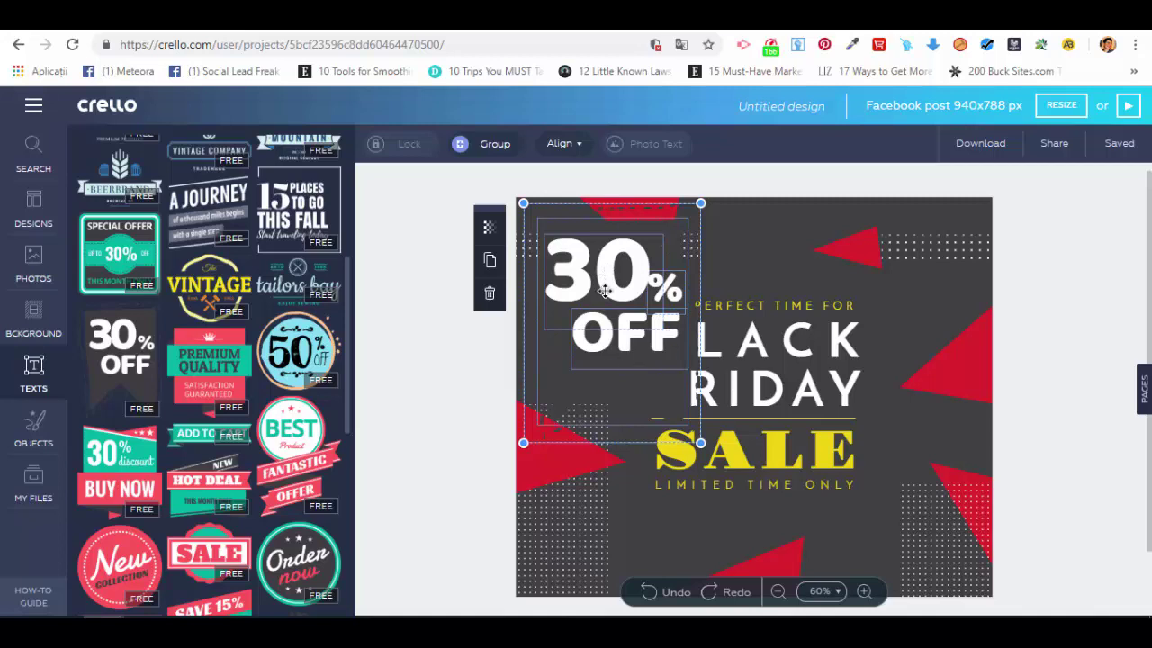
click(489, 147)
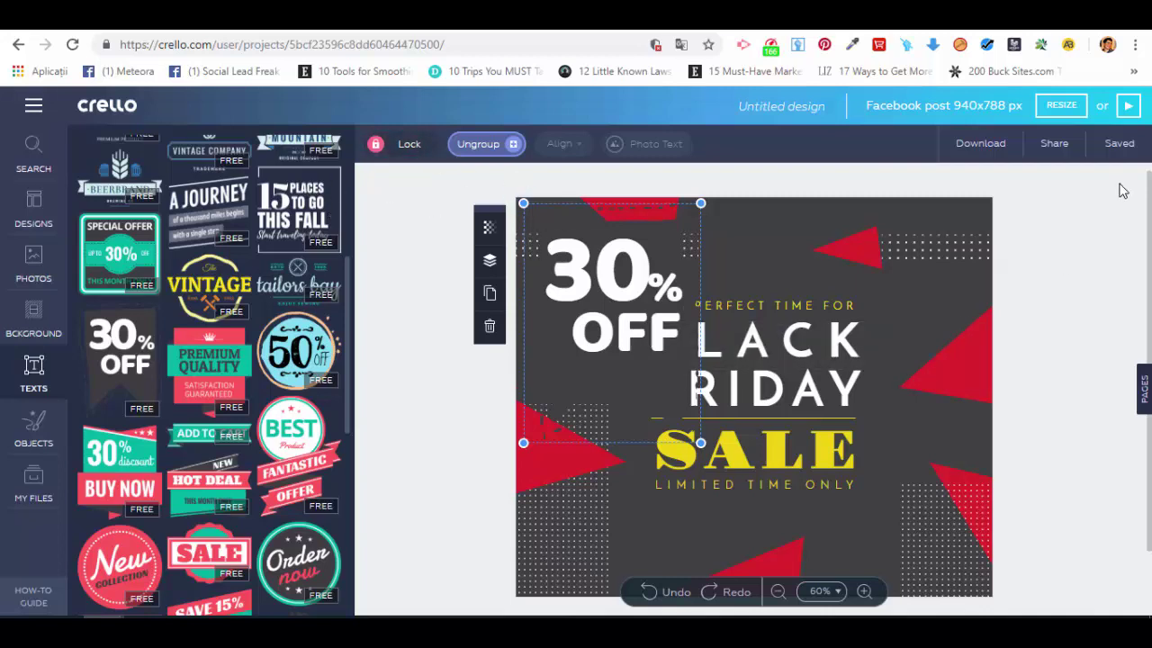
click(490, 328)
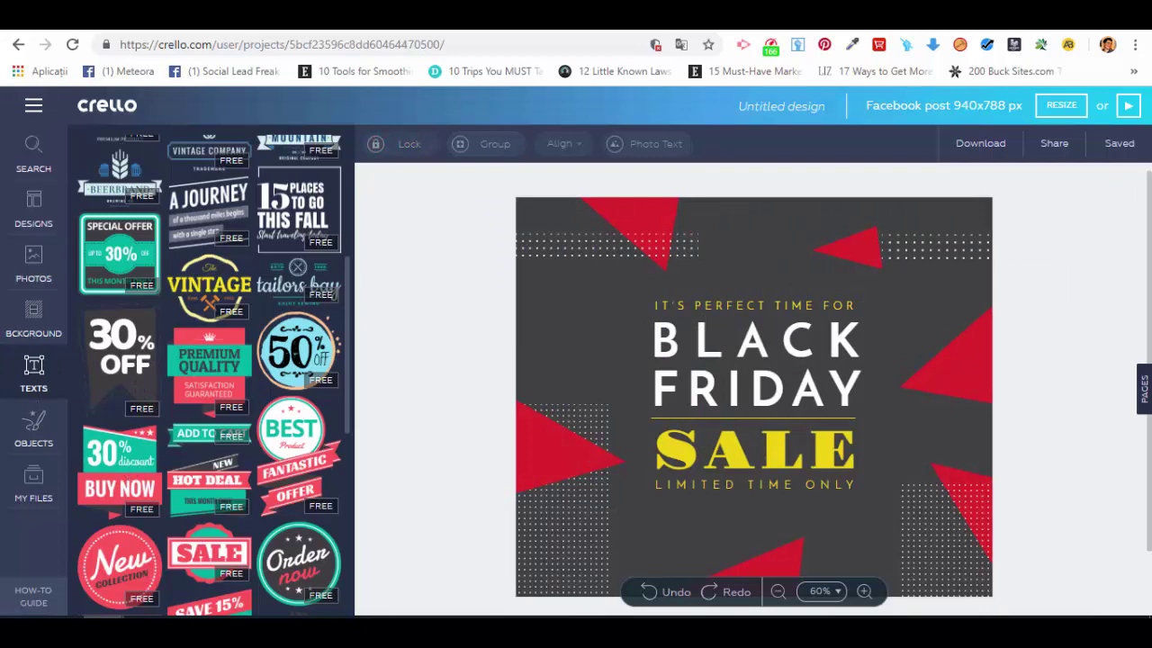
Look through the available object categories: shapes, icons, illustrations, lines and borders.
click(45, 435)
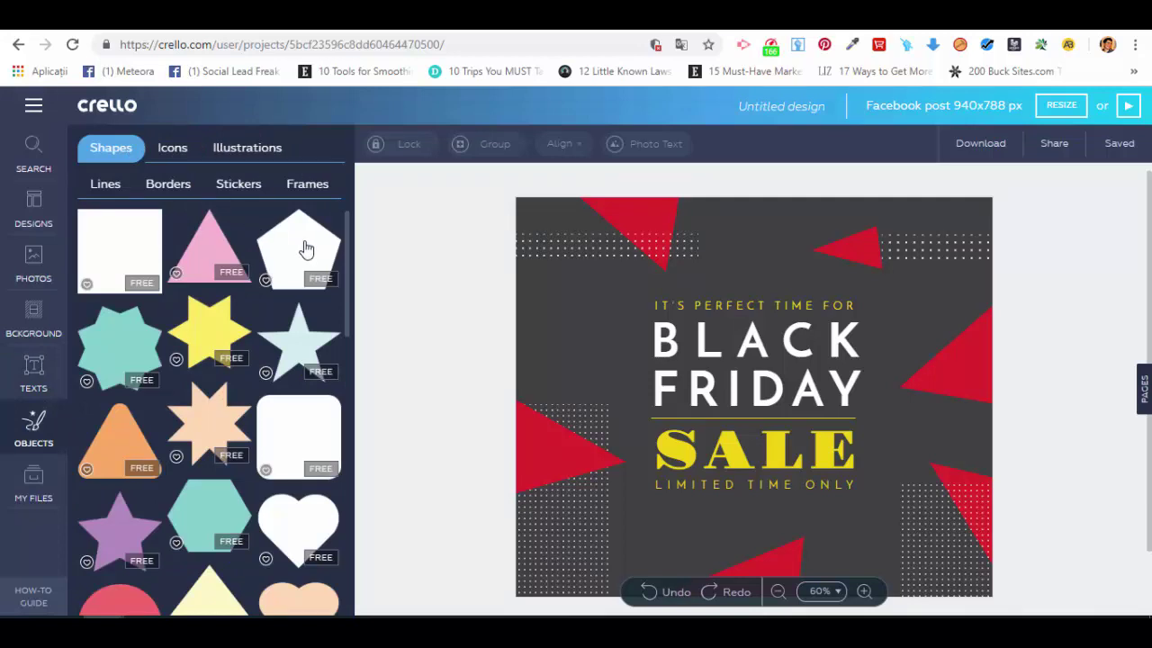
click(175, 151)
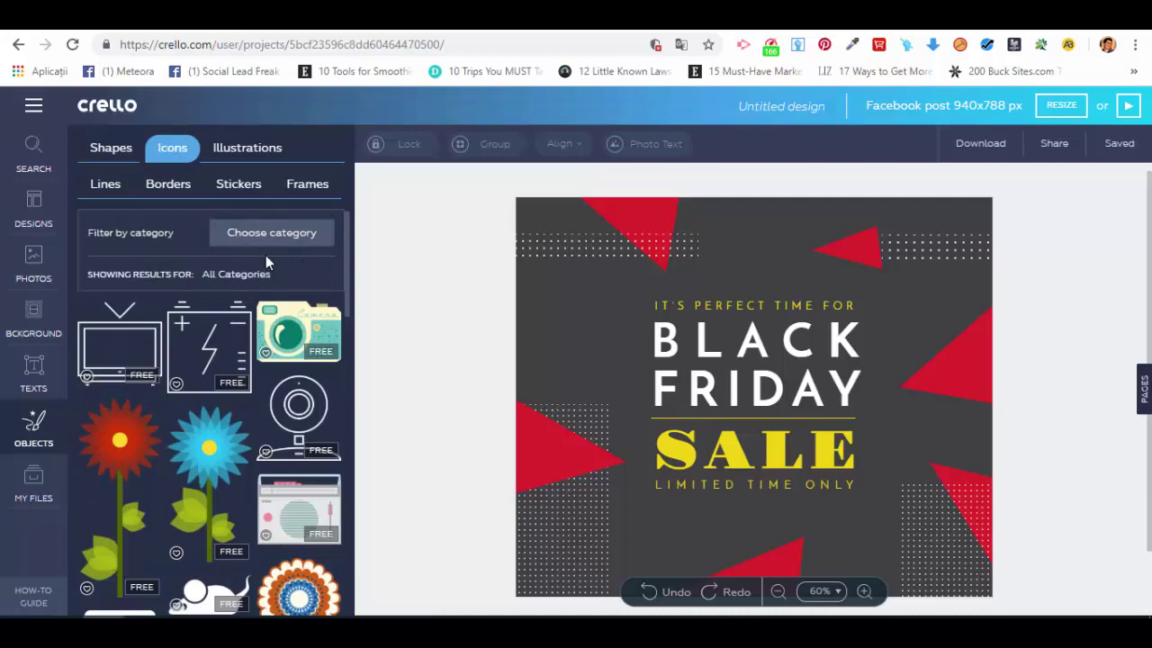
click(241, 149)
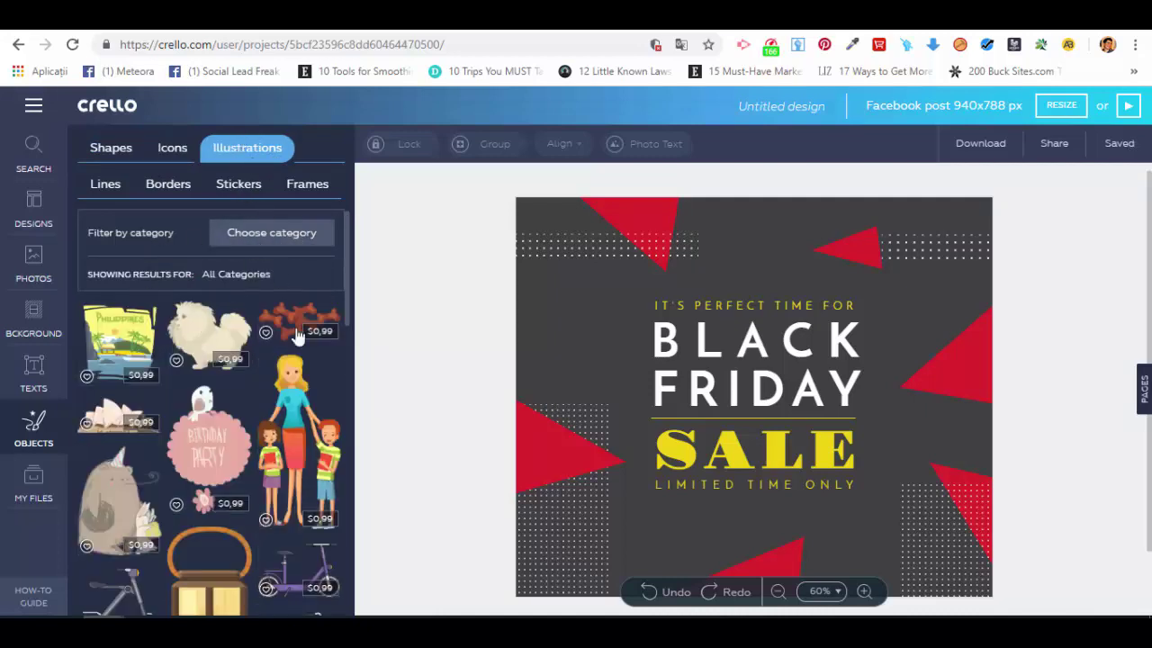
click(107, 188)
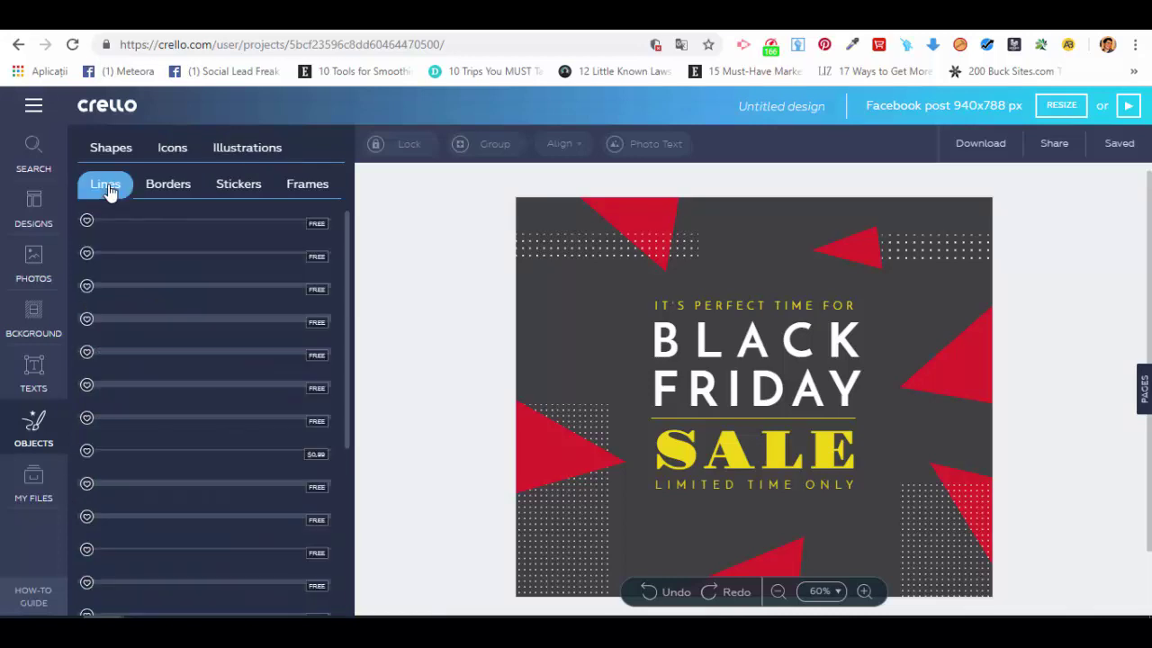
click(181, 189)
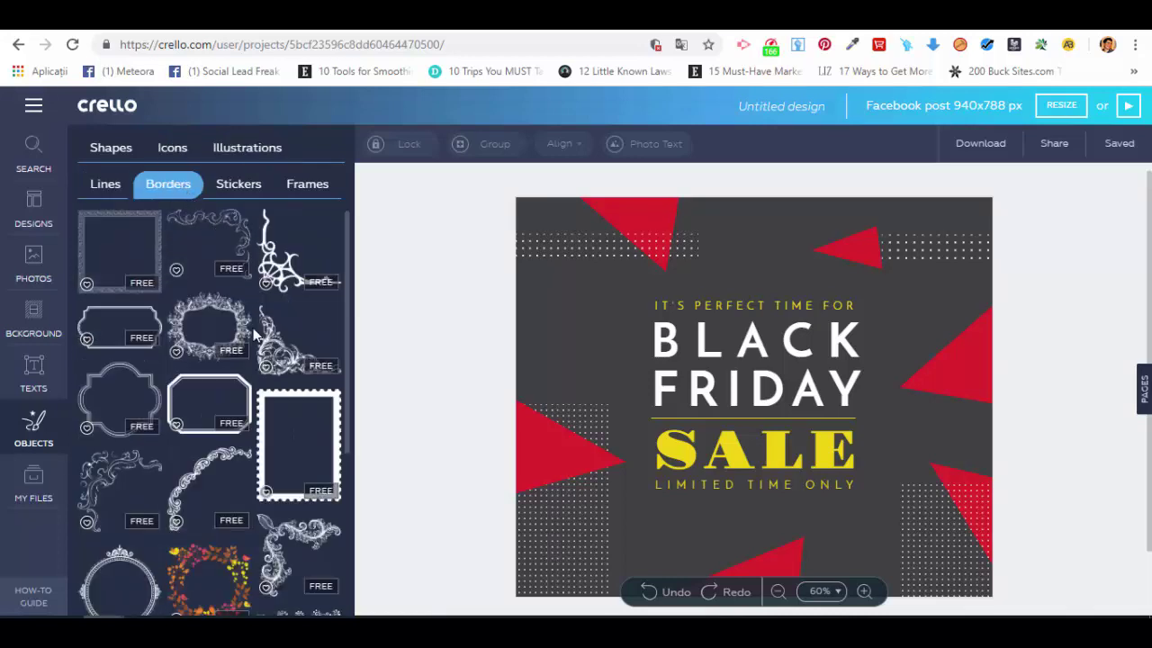
Add the free "It's Okay" beaver sticker from the deer sticker set and move it toward the left of the design.
click(241, 187)
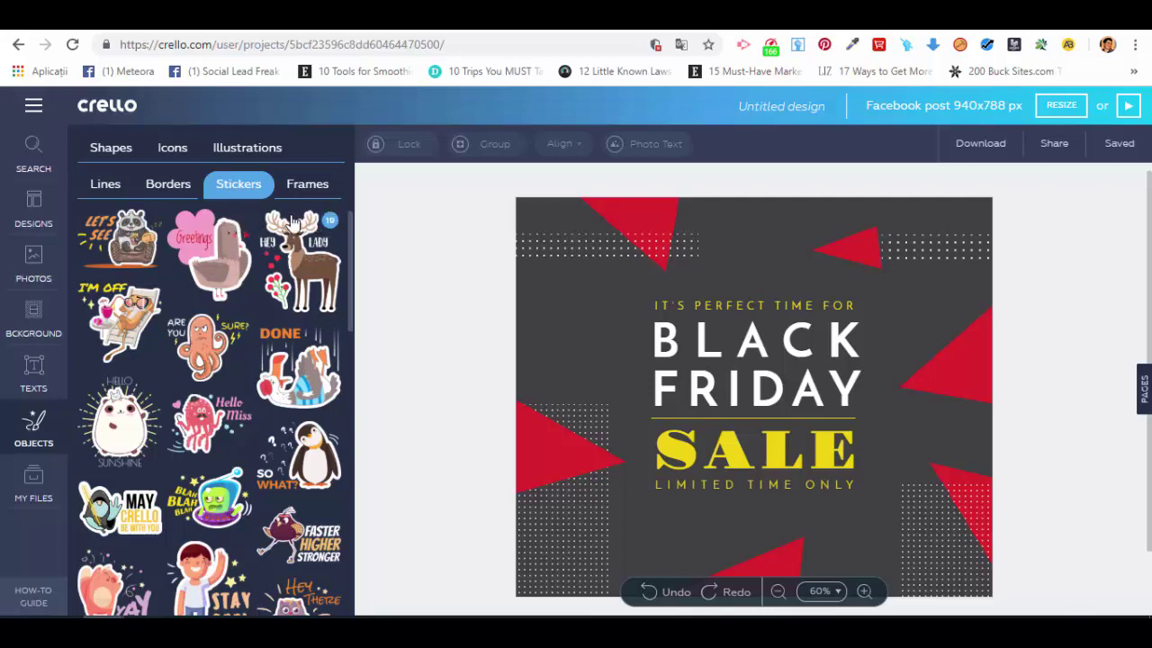
click(303, 264)
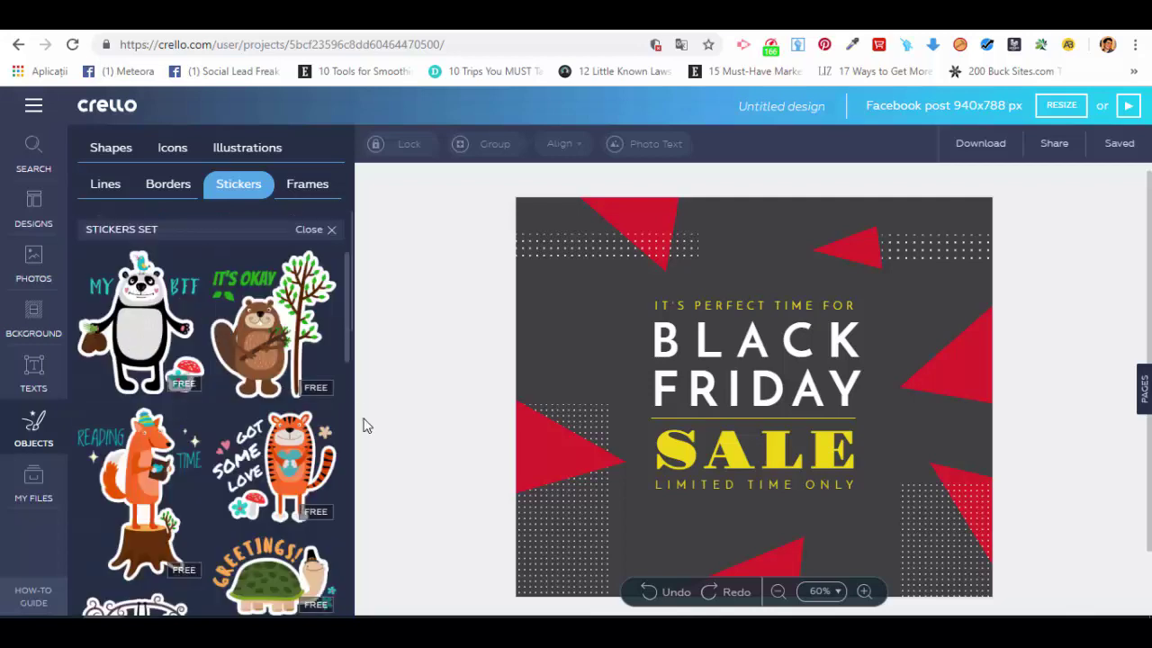
click(270, 324)
drag(722, 360, 639, 360)
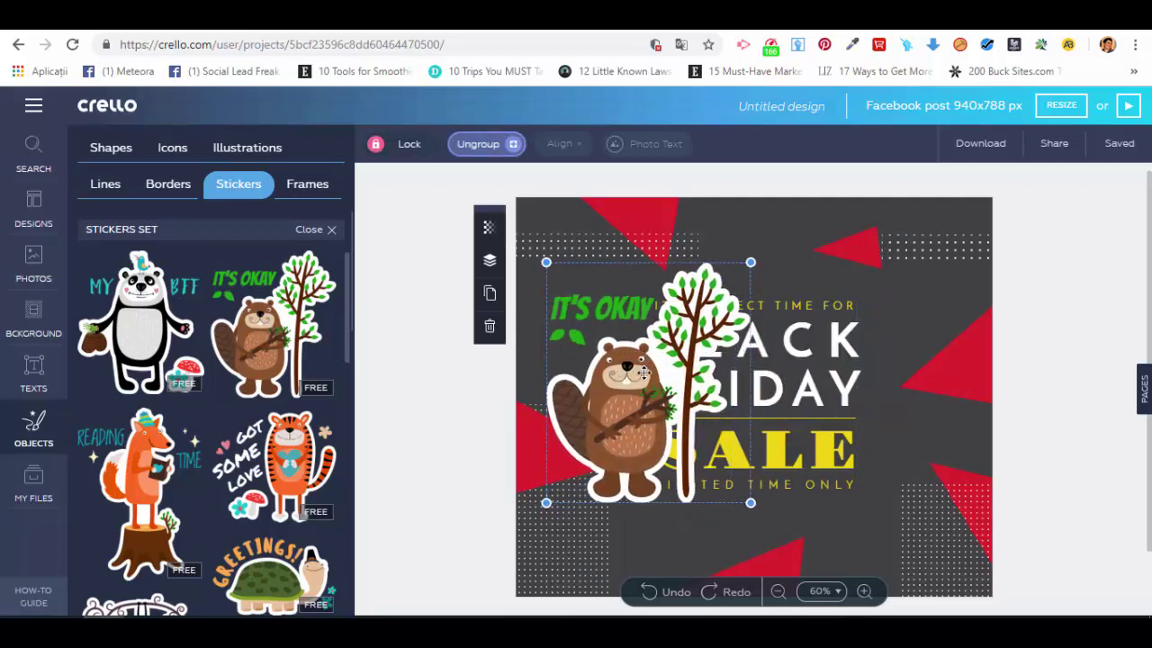
Delete the beaver sticker from the design and show the available photo frames.
click(490, 327)
click(302, 187)
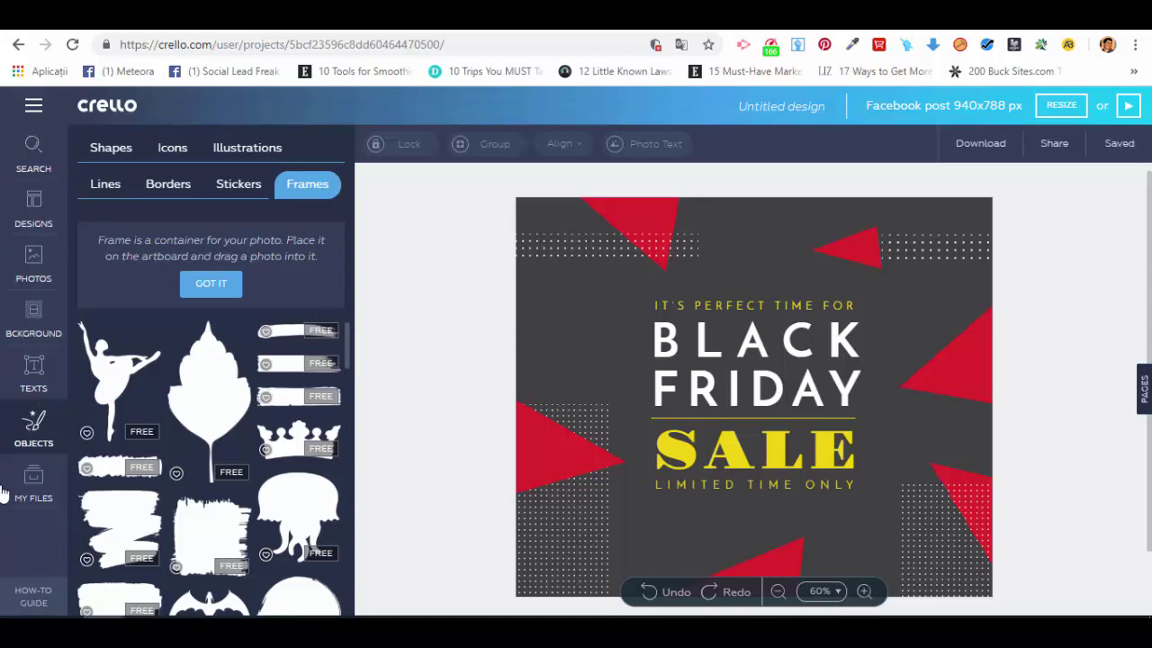
Add the uploaded orange envelope image to the design and delete it again.
click(33, 498)
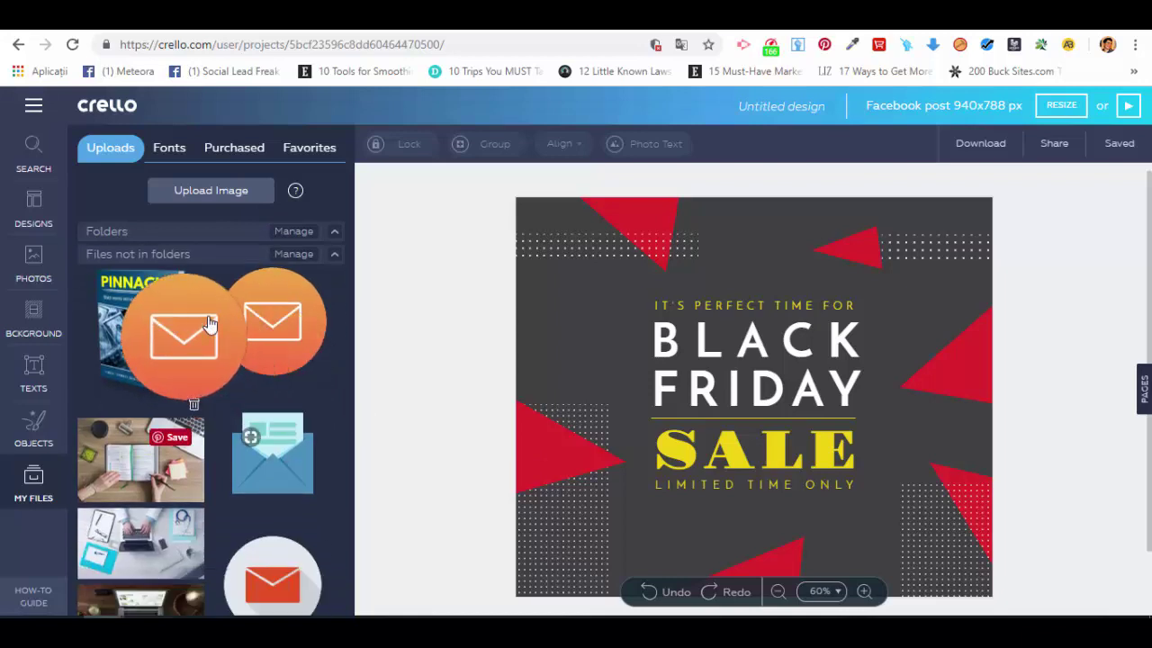
click(268, 337)
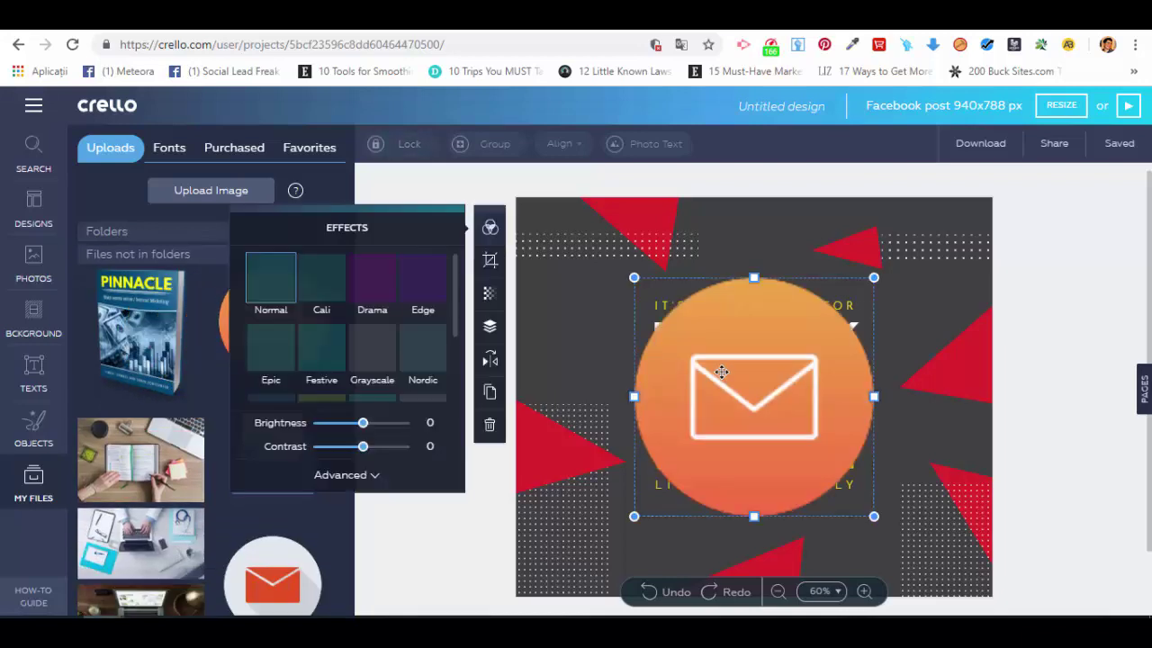
click(490, 427)
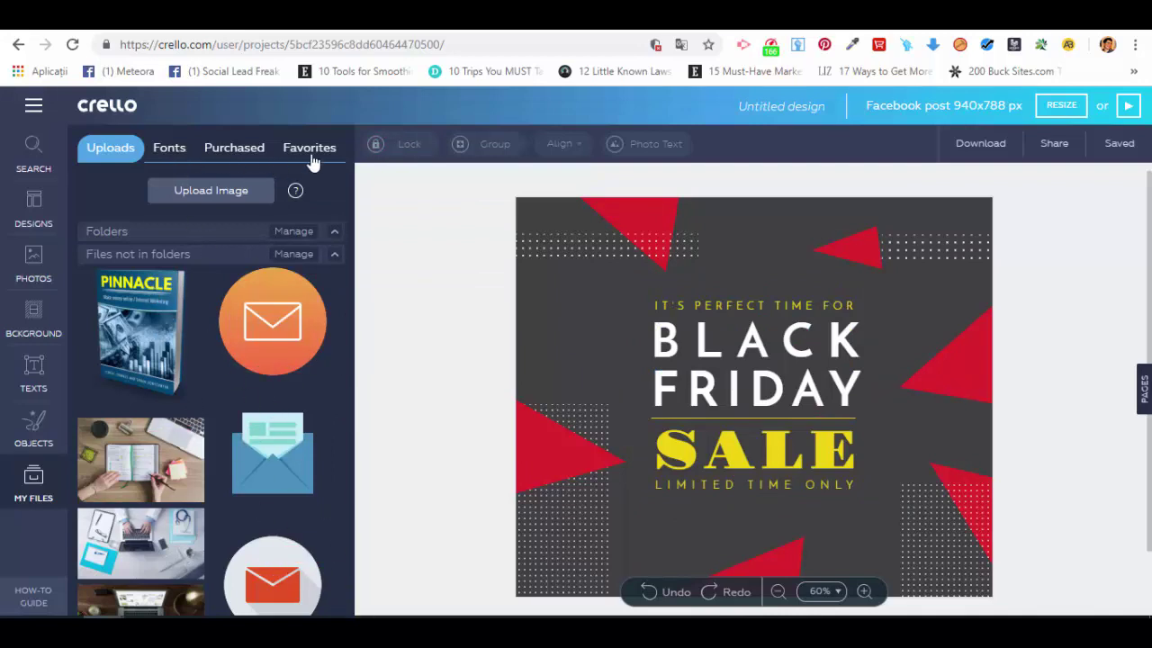
Examine the uploaded fonts, the purchased items and the favorites, and return to the uploaded images.
click(174, 157)
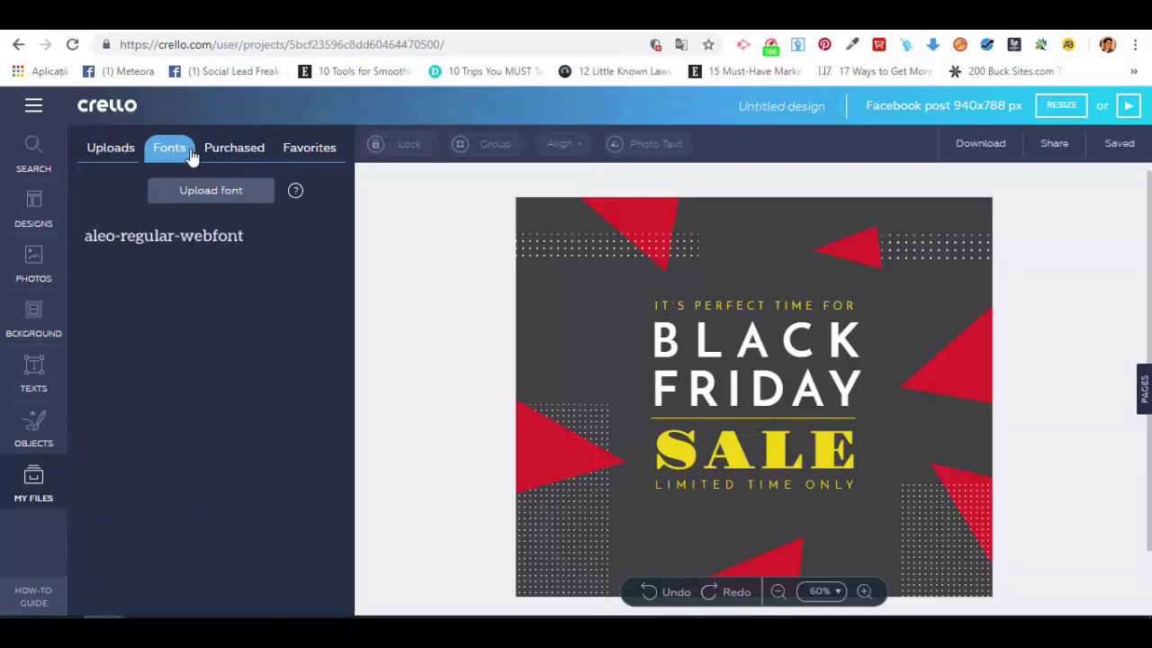
click(232, 156)
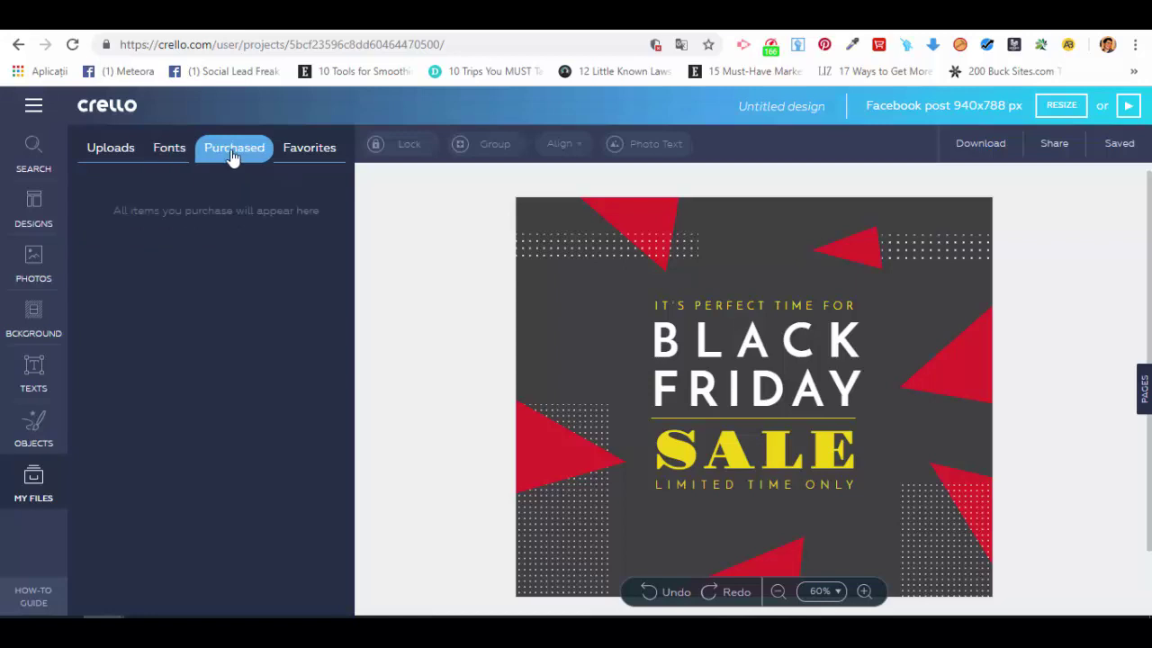
click(309, 155)
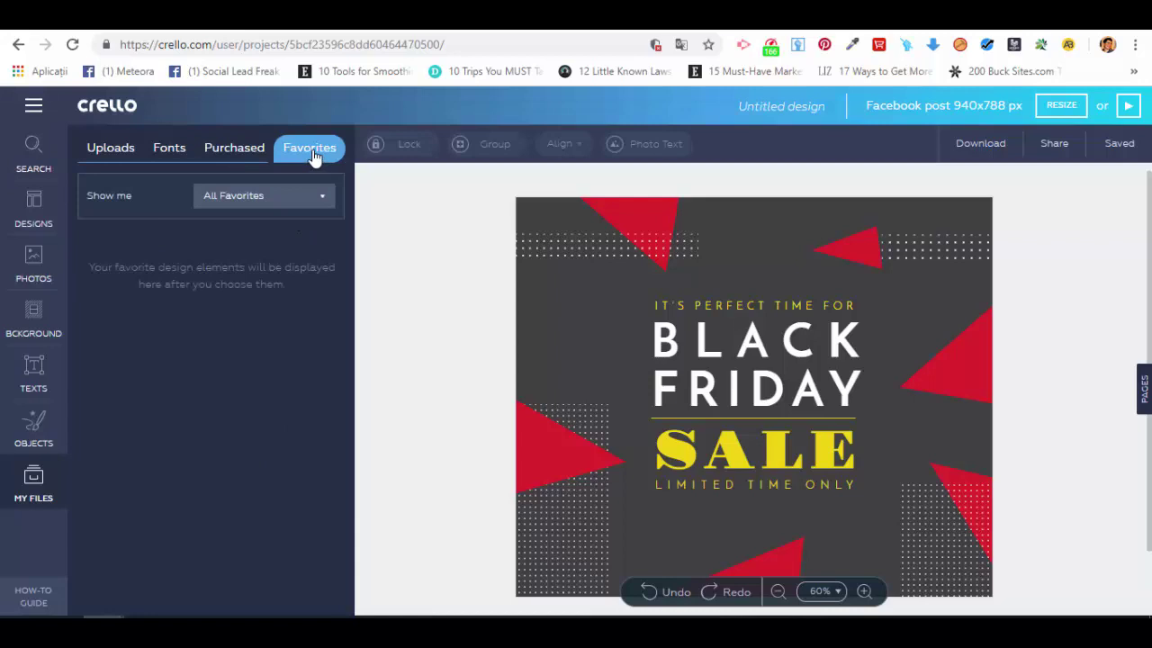
click(114, 162)
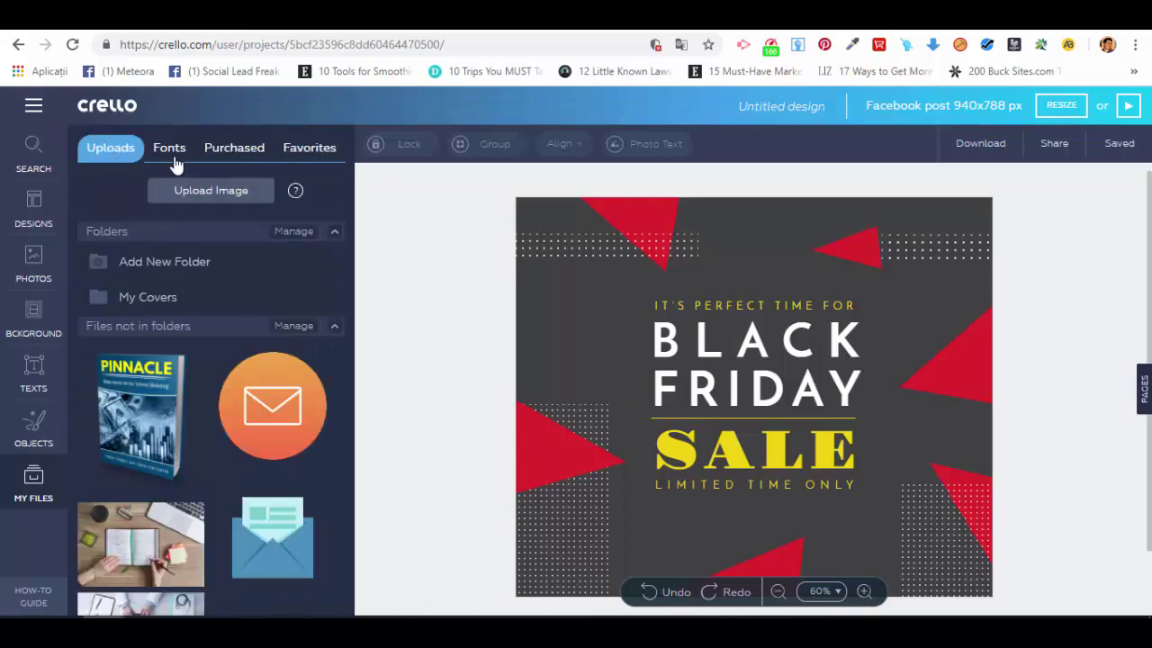